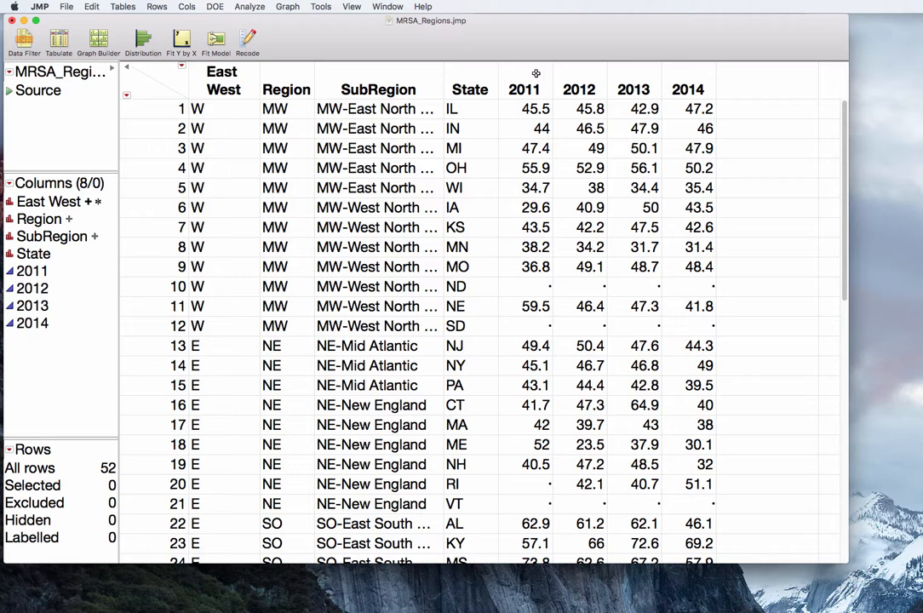
Step: Highlight the four year columns 2011 through 2014 together, and the 2011–2012 and 2013–2014 pairs separately
drag(535, 73, 672, 67)
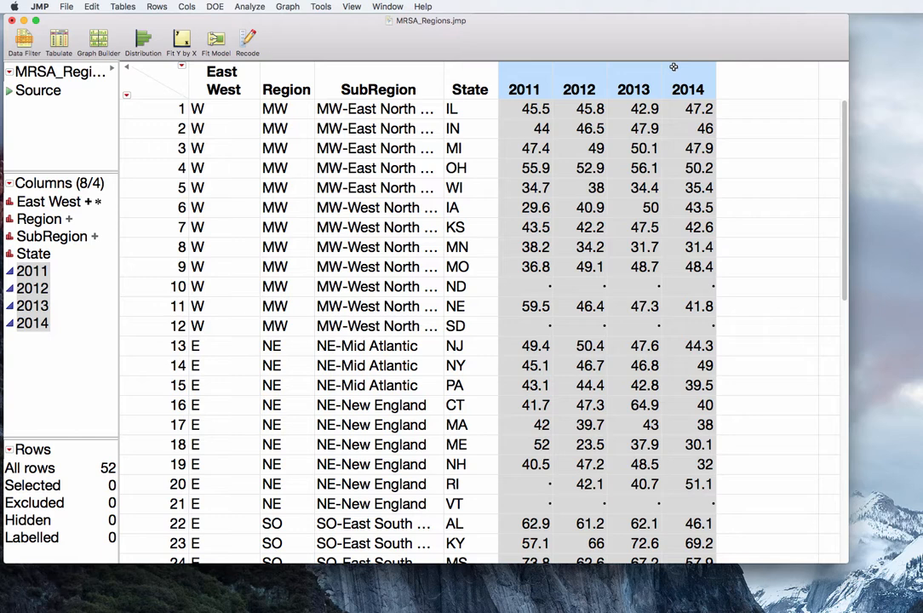
key(Escape)
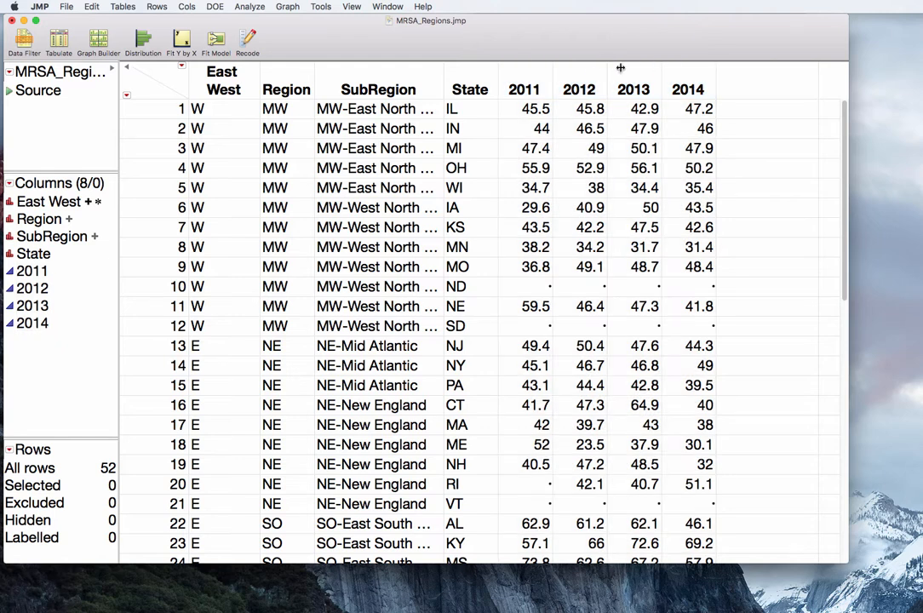
drag(527, 74, 556, 67)
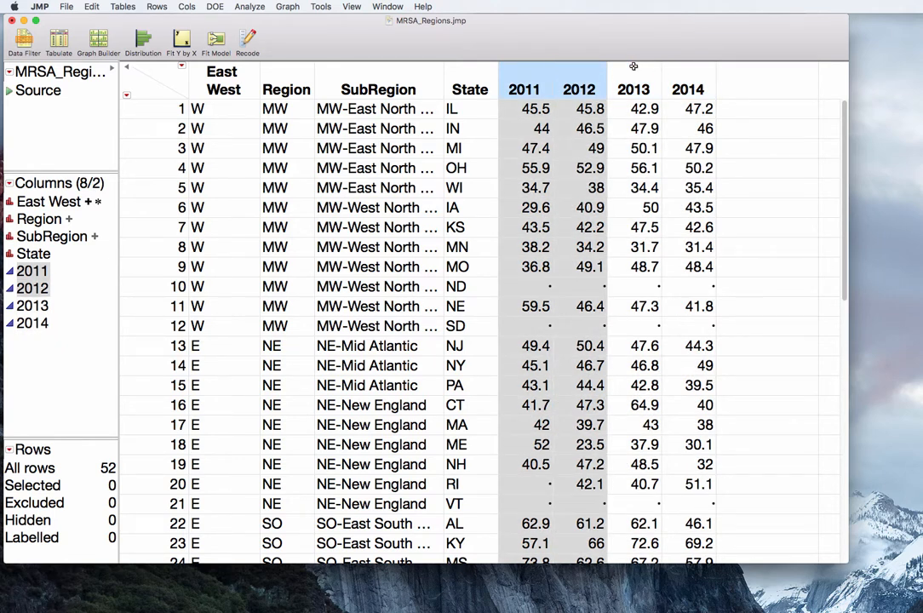
drag(645, 66, 675, 64)
Step: Run a Distribution analysis with the columns 2011 and 2012 as the Y variables
drag(515, 72, 554, 66)
click(250, 7)
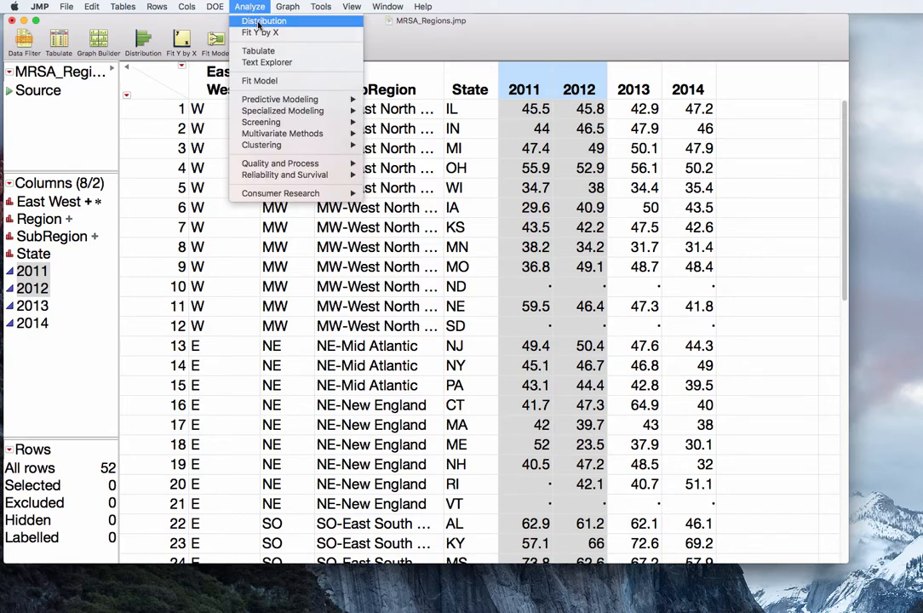
click(264, 20)
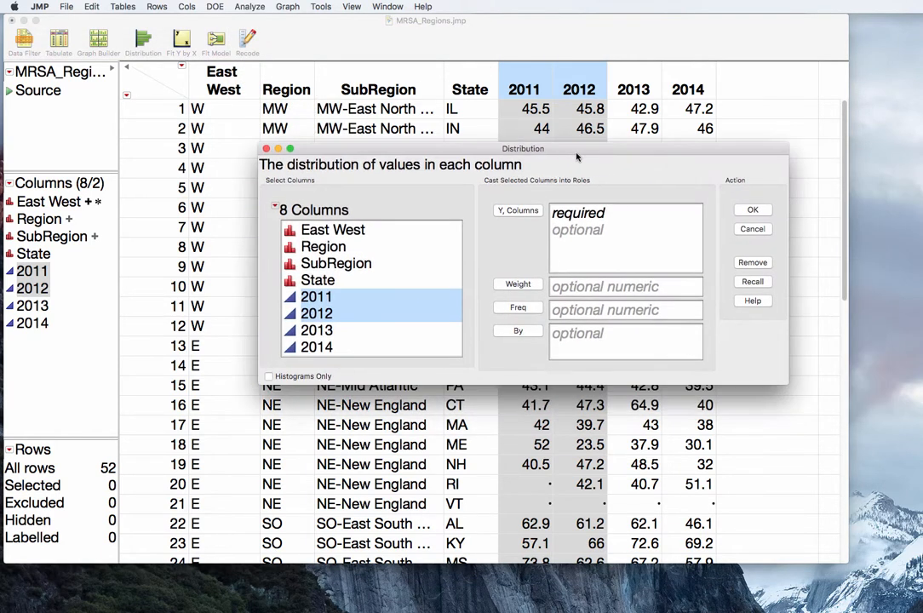
click(521, 212)
click(753, 210)
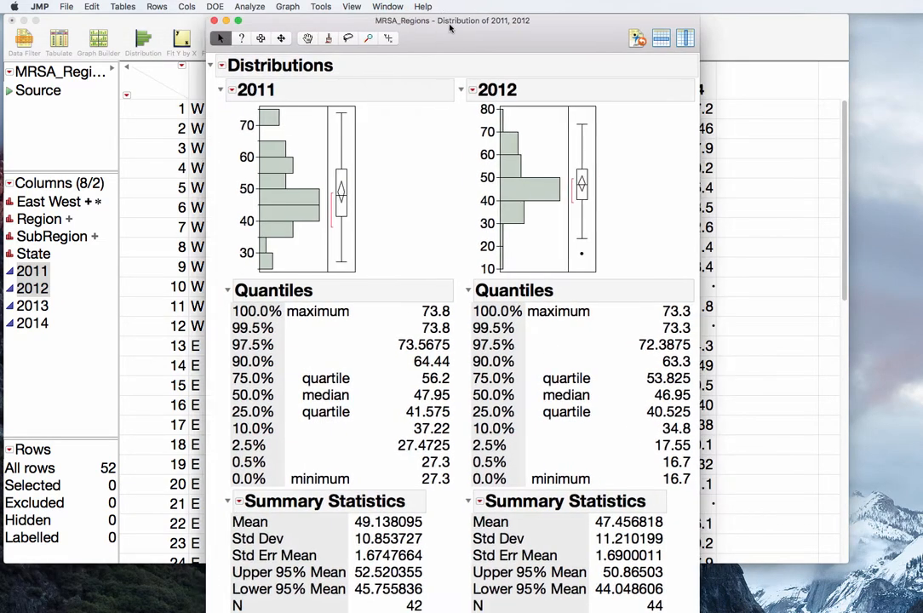
Step: Examine the sample sizes N in both distribution reports and select the low outlier in the 2012 box plot
drag(449, 29, 439, 10)
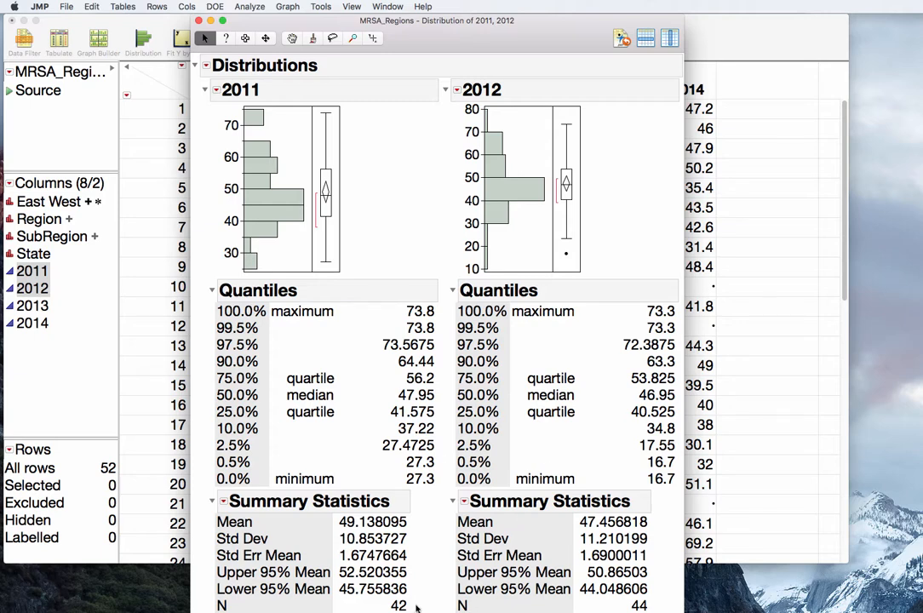
mouse_move(415, 608)
mouse_down()
mouse_move(390, 601)
mouse_move(409, 611)
mouse_move(413, 601)
mouse_up()
mouse_move(653, 588)
mouse_down()
mouse_move(632, 601)
mouse_move(656, 601)
mouse_move(640, 601)
mouse_up()
click(647, 596)
mouse_move(426, 600)
mouse_down()
mouse_move(394, 605)
mouse_move(423, 609)
mouse_move(419, 600)
mouse_up()
click(563, 258)
drag(444, 38, 585, 38)
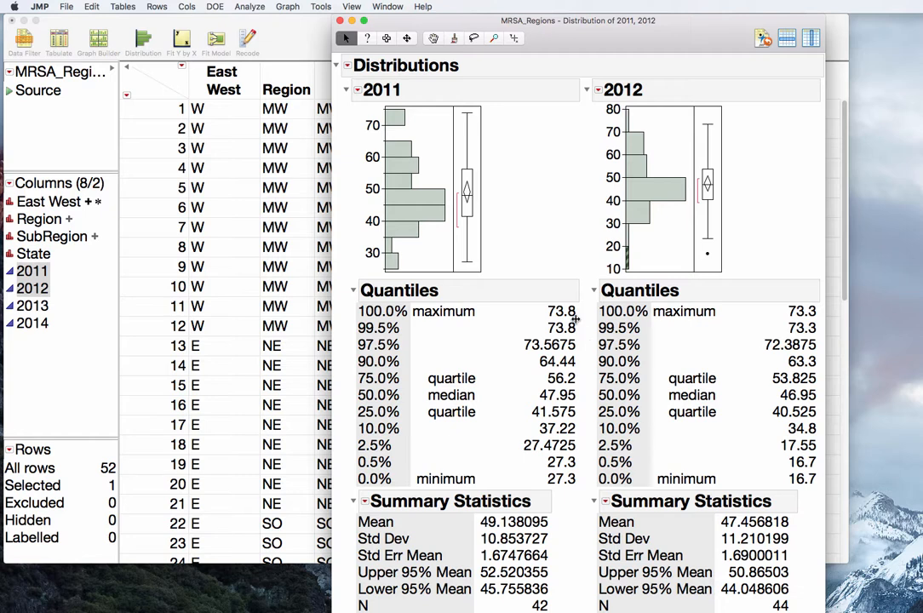
drag(626, 45, 550, 47)
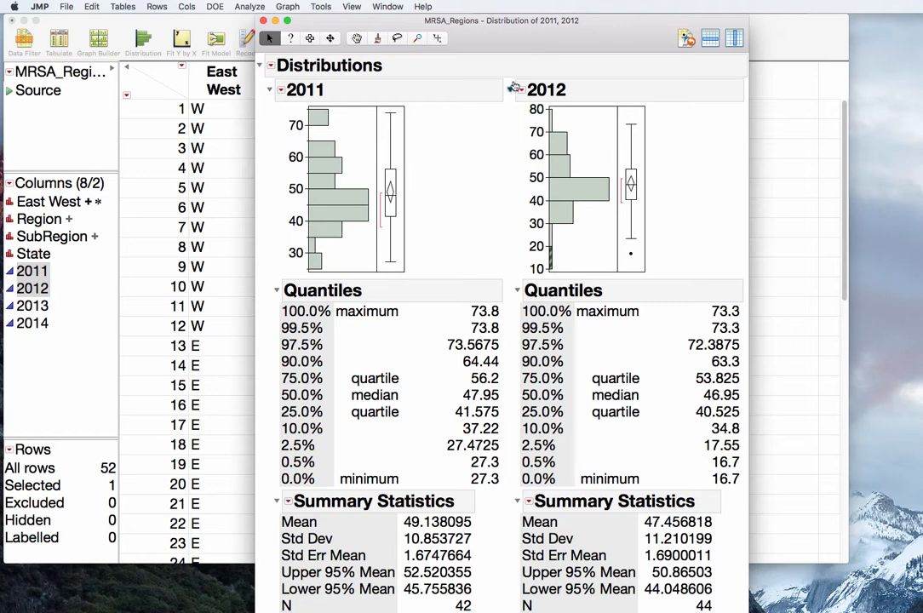
Step: Add normal quantile plots to both the 2011 and 2012 distributions, and close the report after viewing them
click(281, 89)
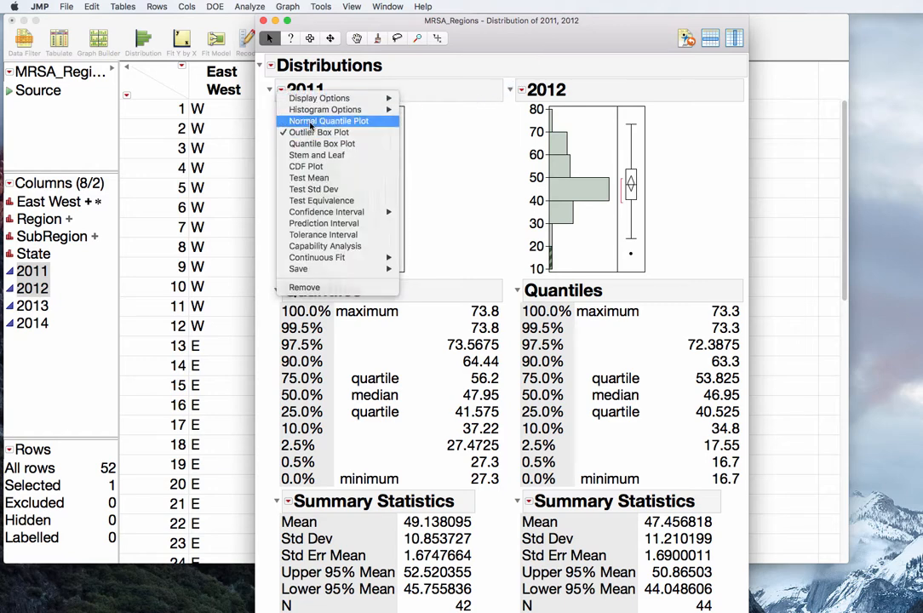
super+click(299, 121)
drag(573, 30, 391, 10)
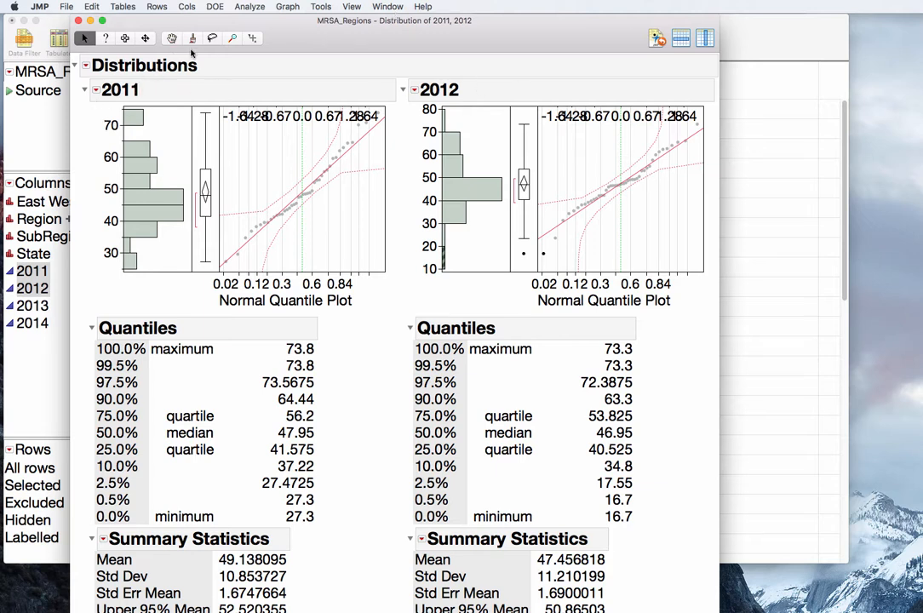
click(77, 19)
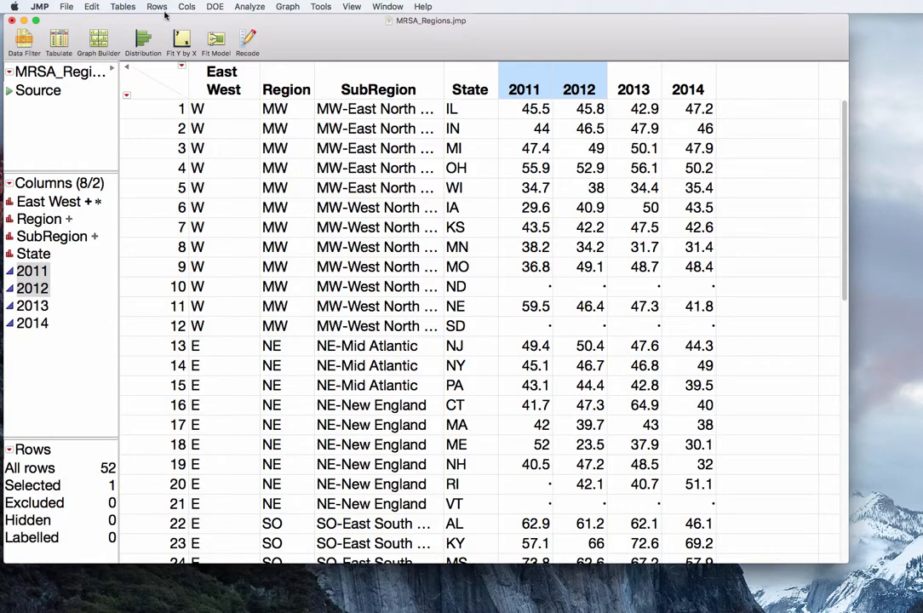
Step: Run Fit Y by X with 2012 as the Y response and 2011 as the X factor
click(241, 7)
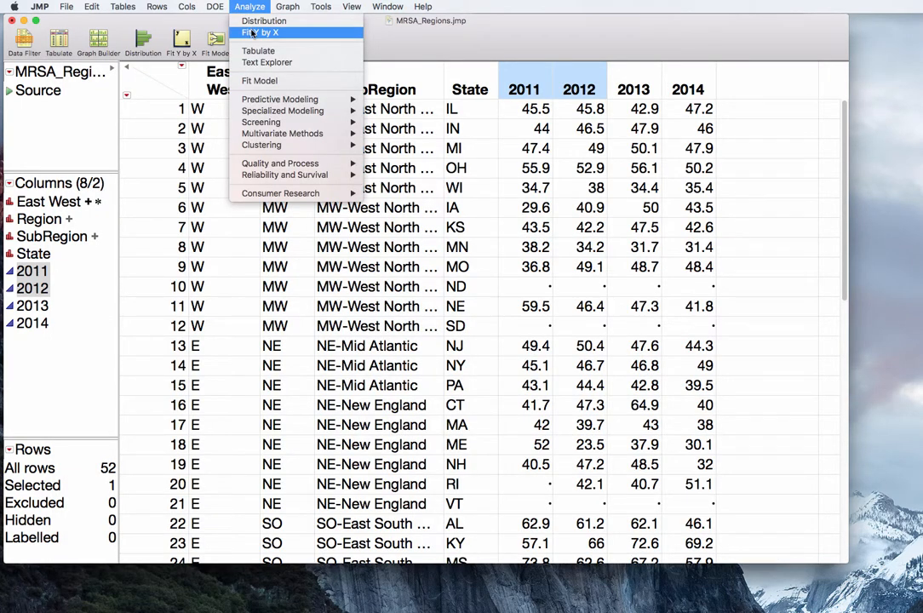
click(252, 32)
drag(474, 120, 171, 61)
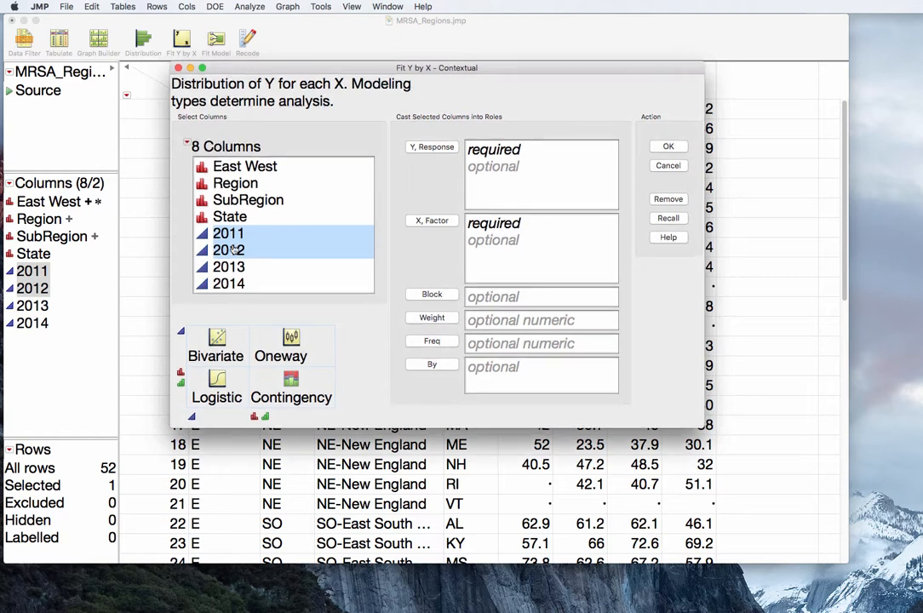
click(238, 233)
click(418, 223)
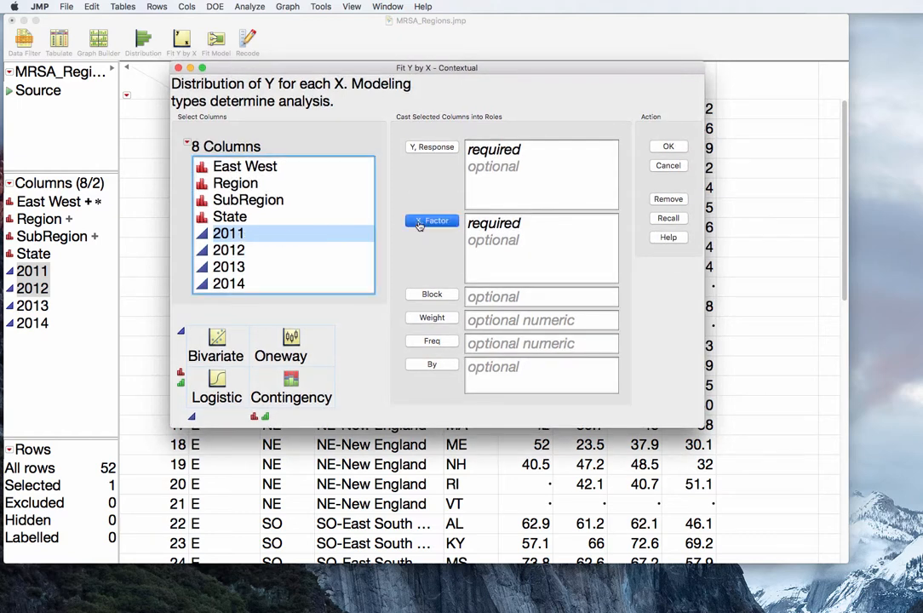
click(280, 250)
click(422, 152)
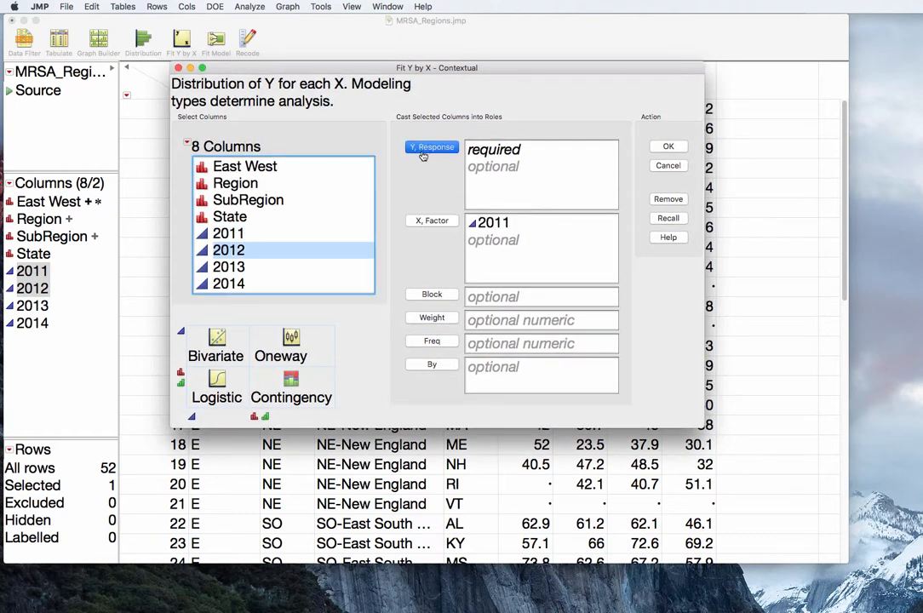
click(668, 148)
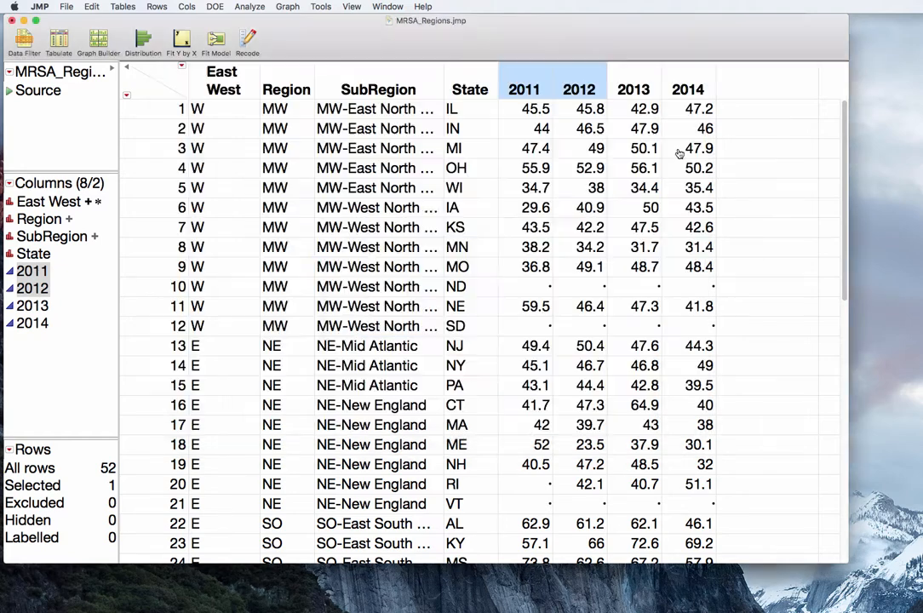
Step: Enlarge the bivariate scatterplot to about 480 by 405 pixels and clear the selected row
drag(517, 165, 460, 24)
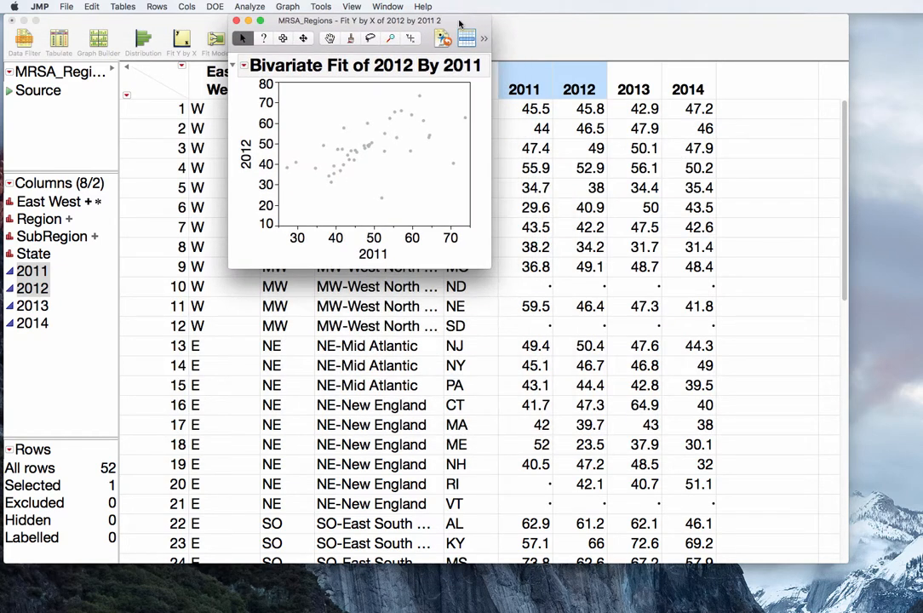
drag(490, 267, 652, 421)
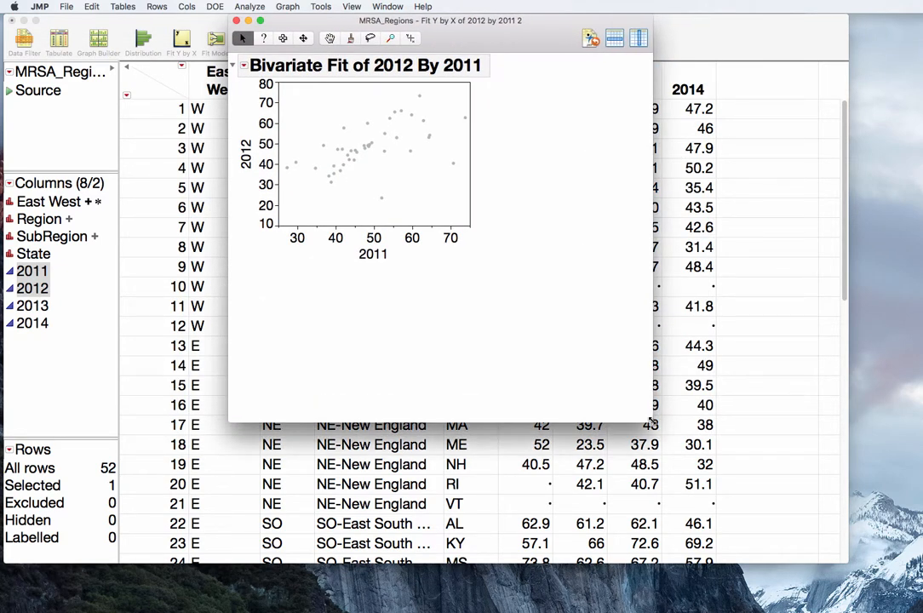
drag(469, 224, 564, 325)
click(502, 272)
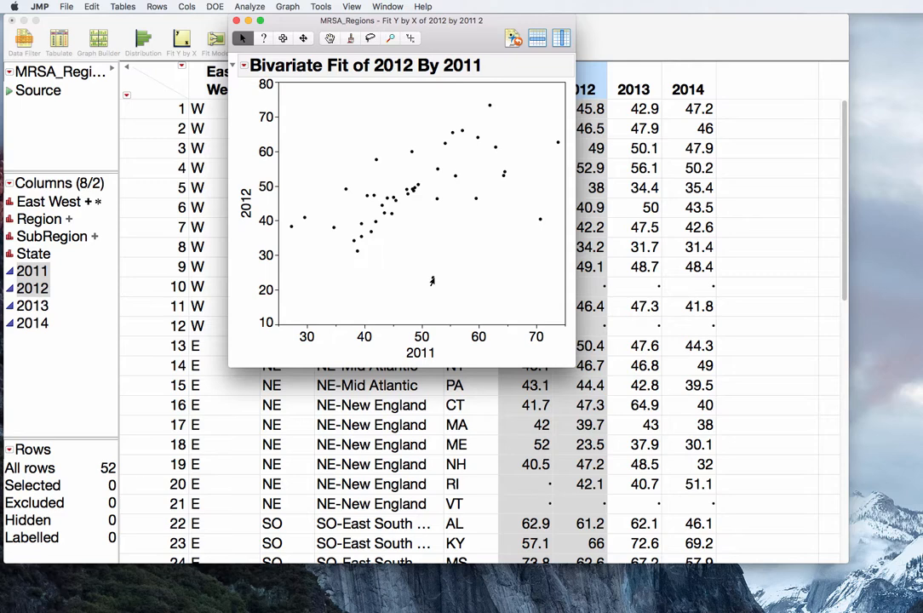
Step: Examine the scatterplot's outlying points, its highest 2012 point, and the clusters of higher and lower values
mouse_move(429, 284)
mouse_move(537, 223)
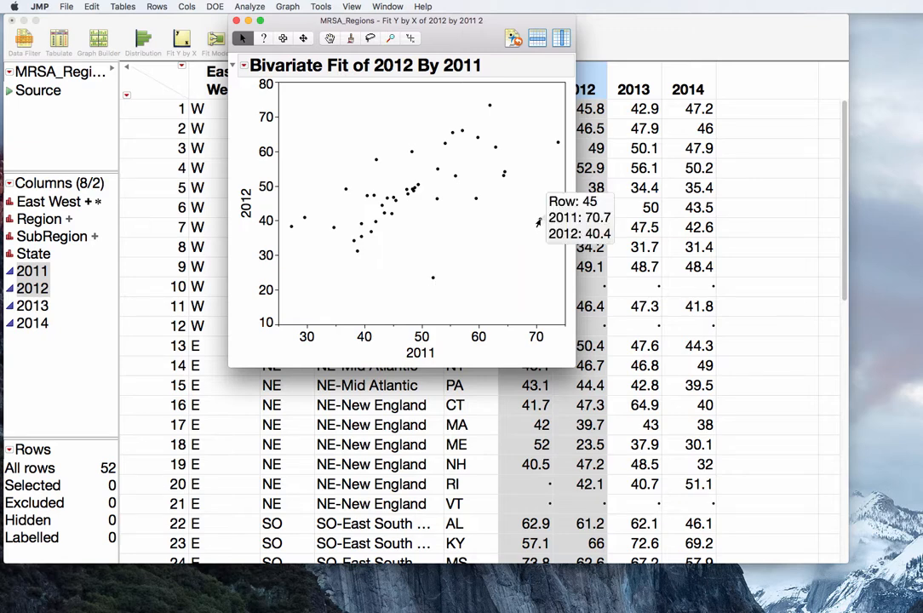
click(487, 108)
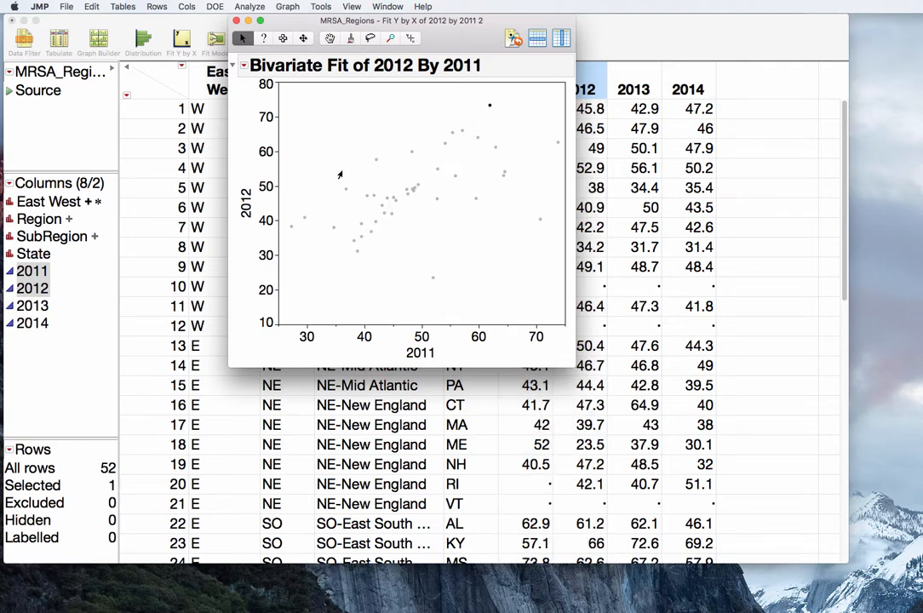
click(331, 129)
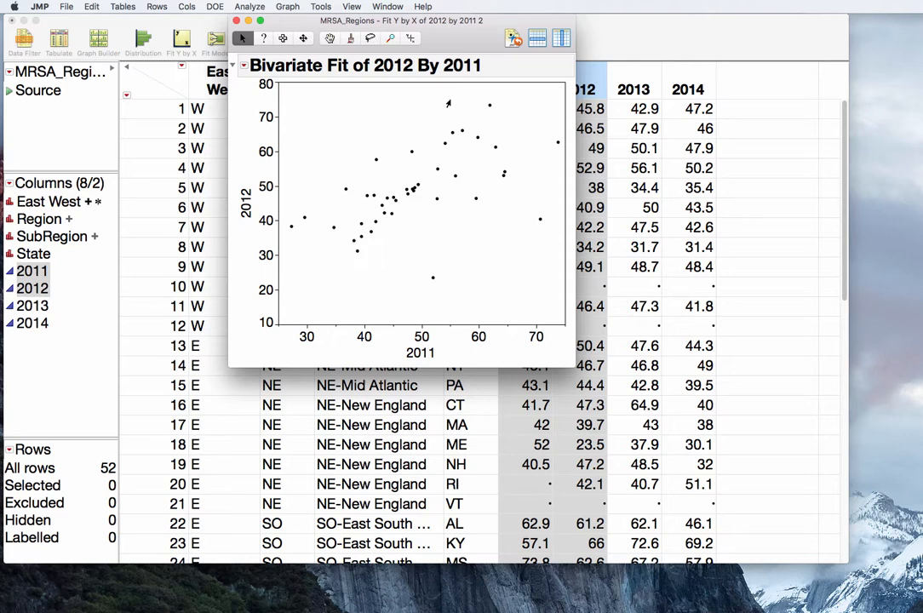
drag(441, 99, 558, 244)
drag(303, 146, 459, 291)
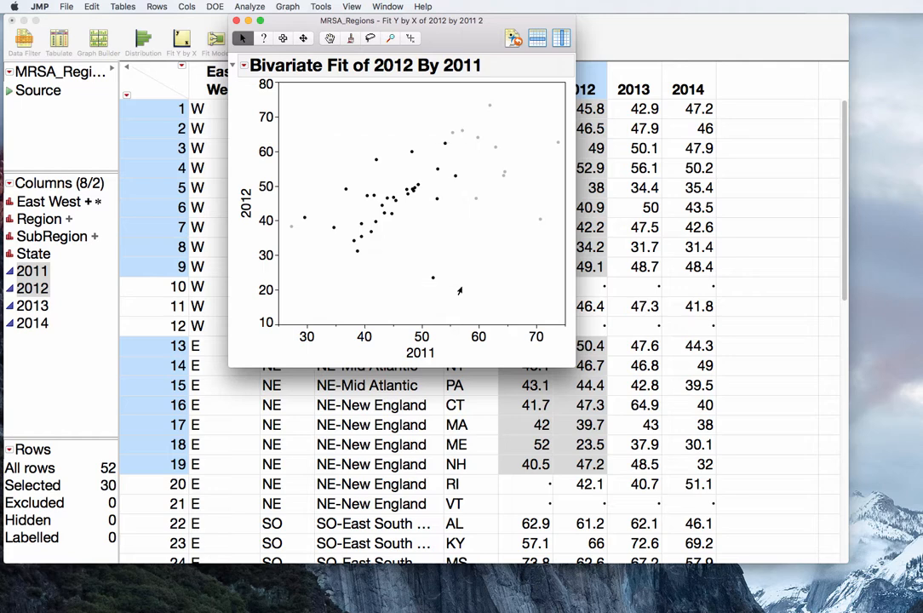
click(350, 133)
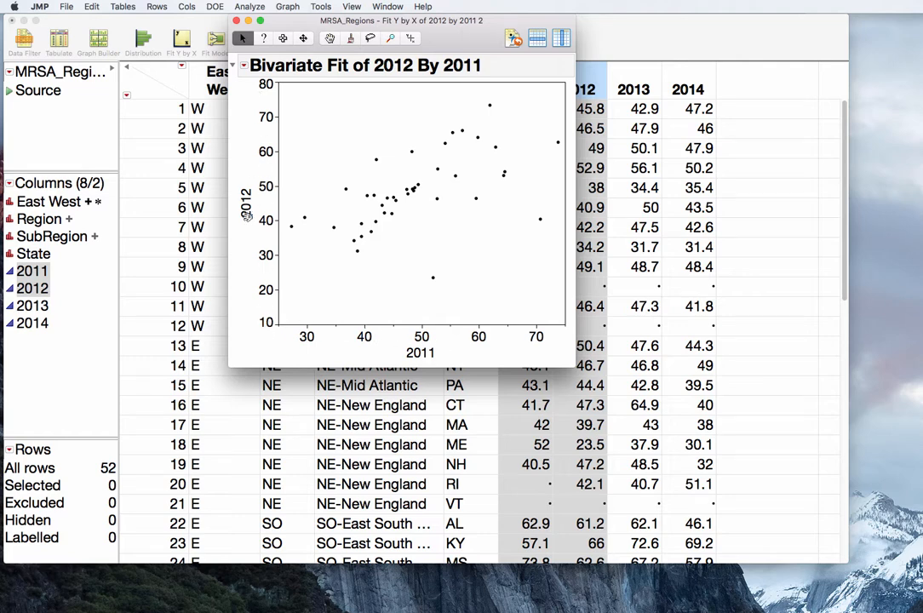
Step: Set the scatterplot's X axis range to a minimum of 10 and a maximum of 80
right_click(393, 339)
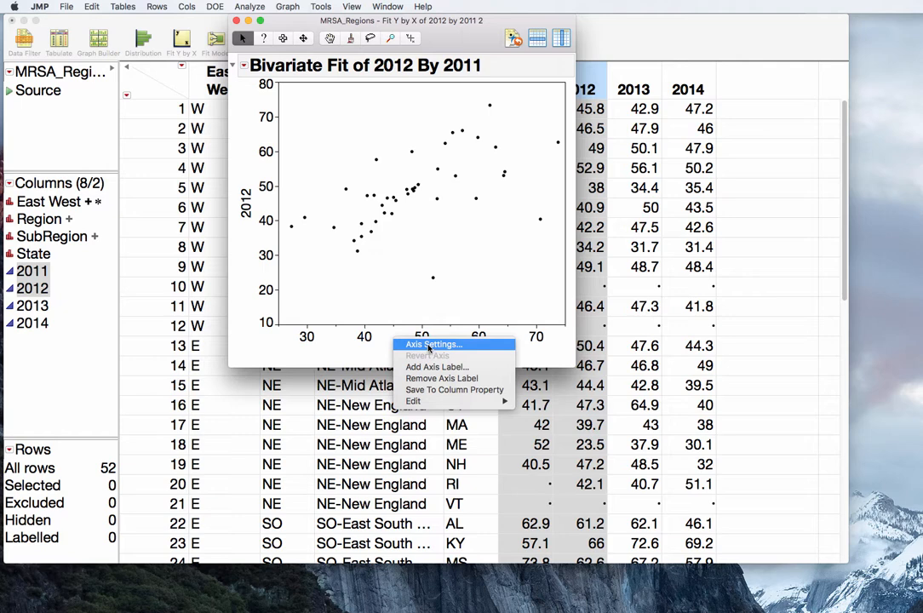
click(430, 345)
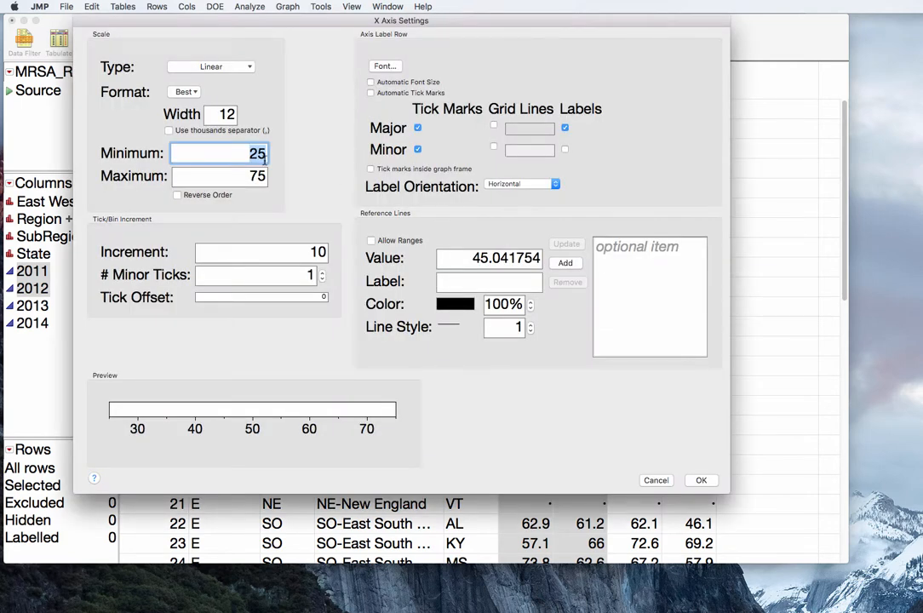
text(10)
key(Tab)
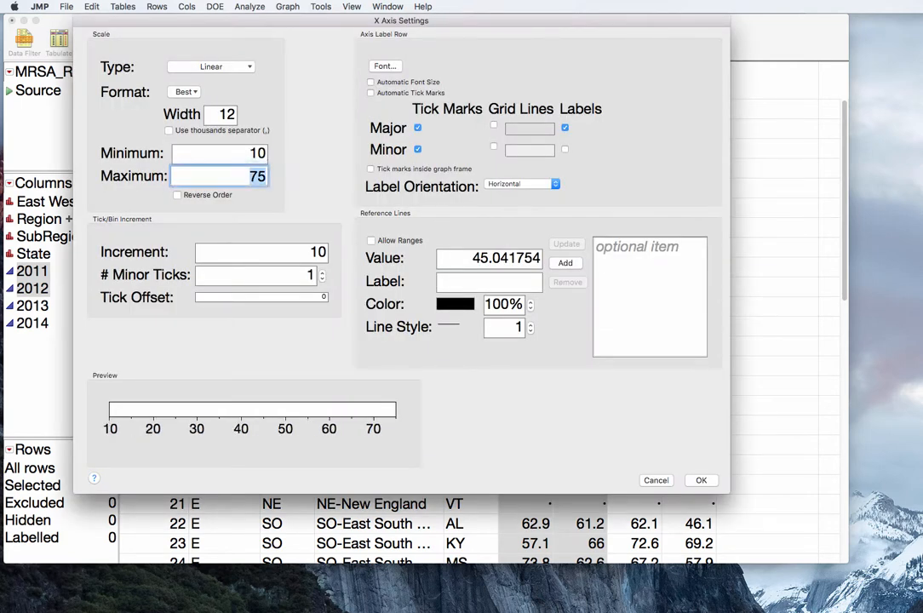
text(80)
click(700, 480)
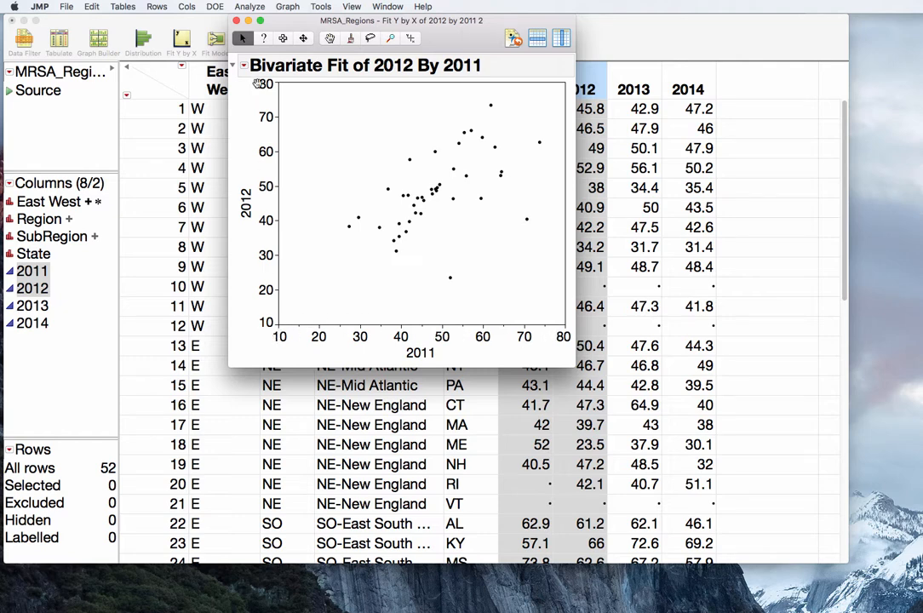
Step: Set the scatterplot's frame size to 450 pixels horizontally and 450 pixels vertically
right_click(318, 133)
mouse_move(416, 329)
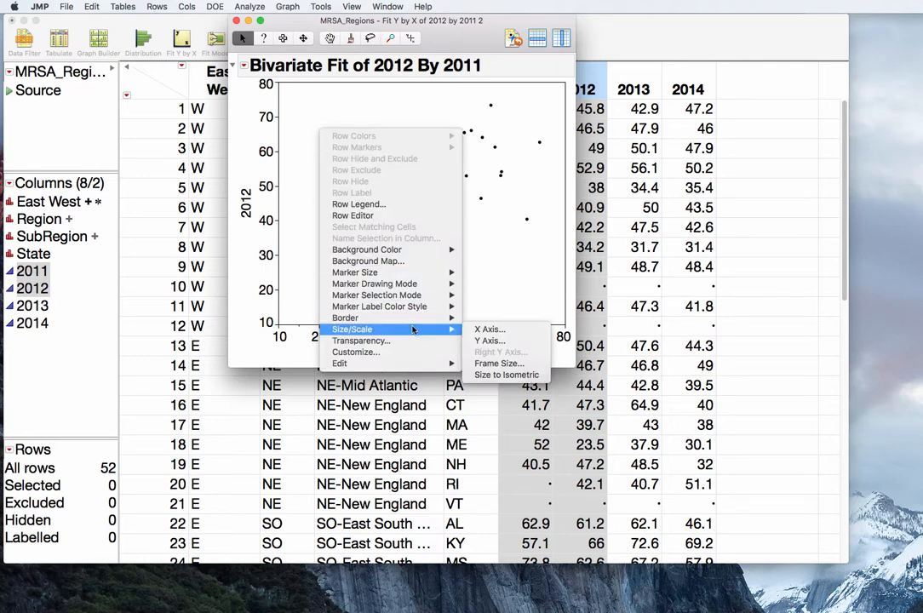
click(510, 364)
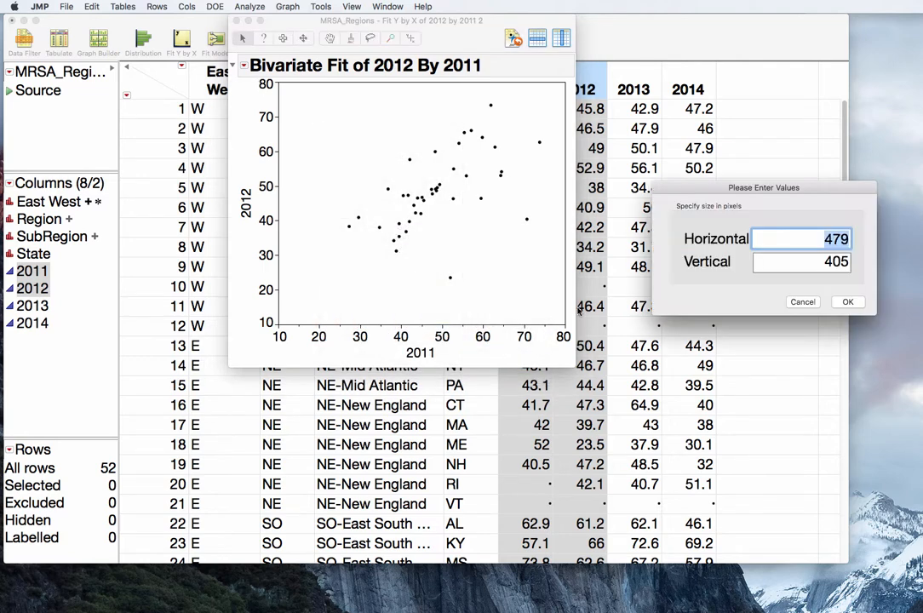
drag(815, 182, 674, 173)
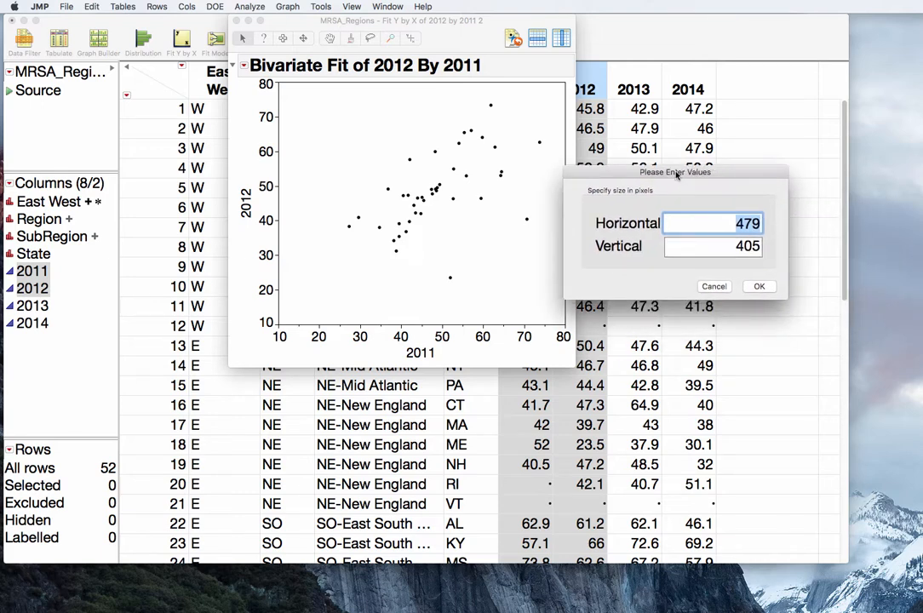
text(450)
key(Tab)
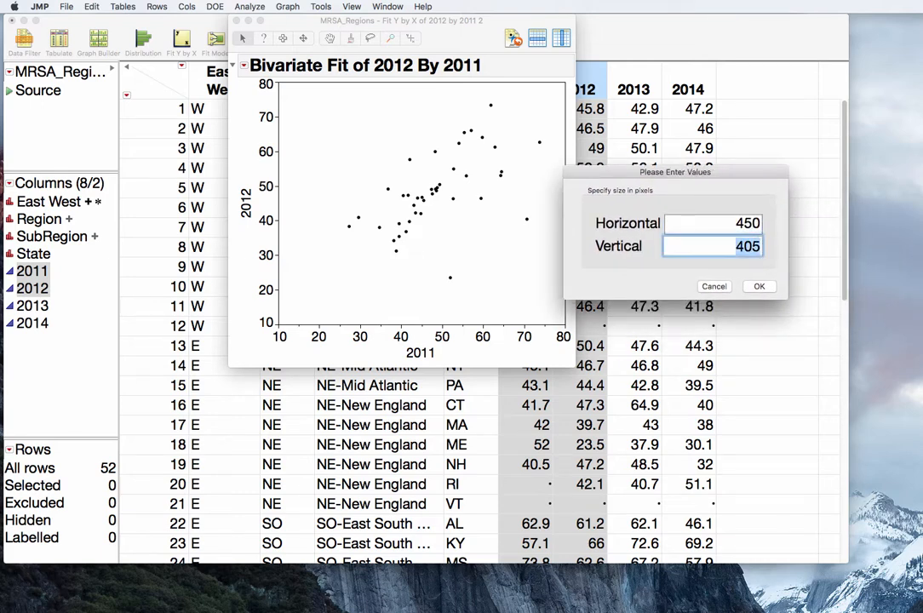
text(450)
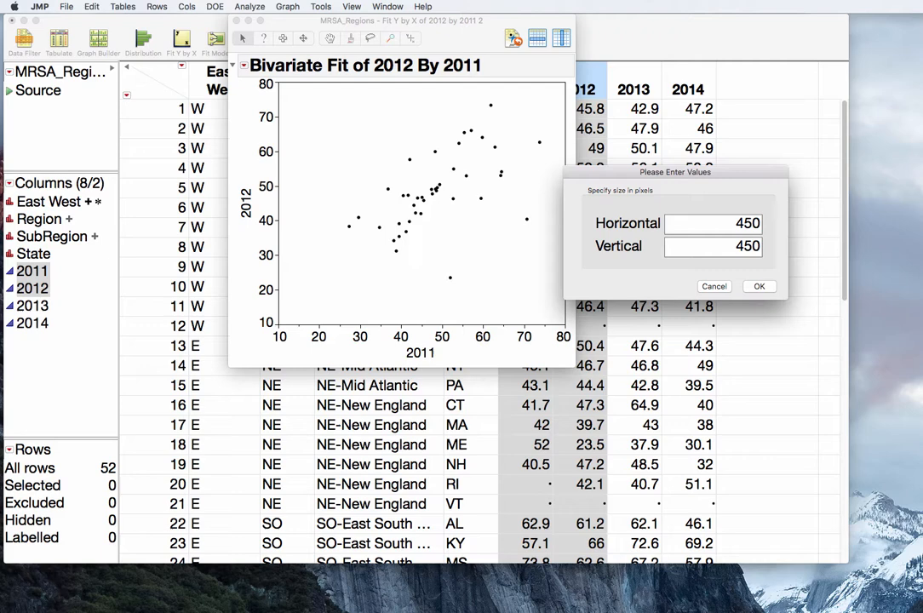
click(757, 286)
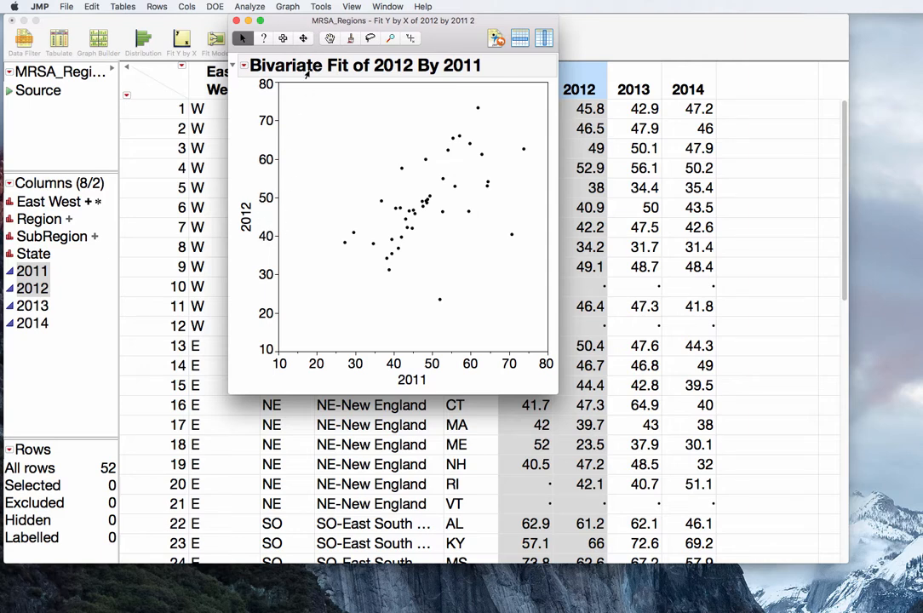
Step: Run a distribution of the 2012 column to check its mean, leaving the Y axis settings unchanged, and close the report
right_click(264, 221)
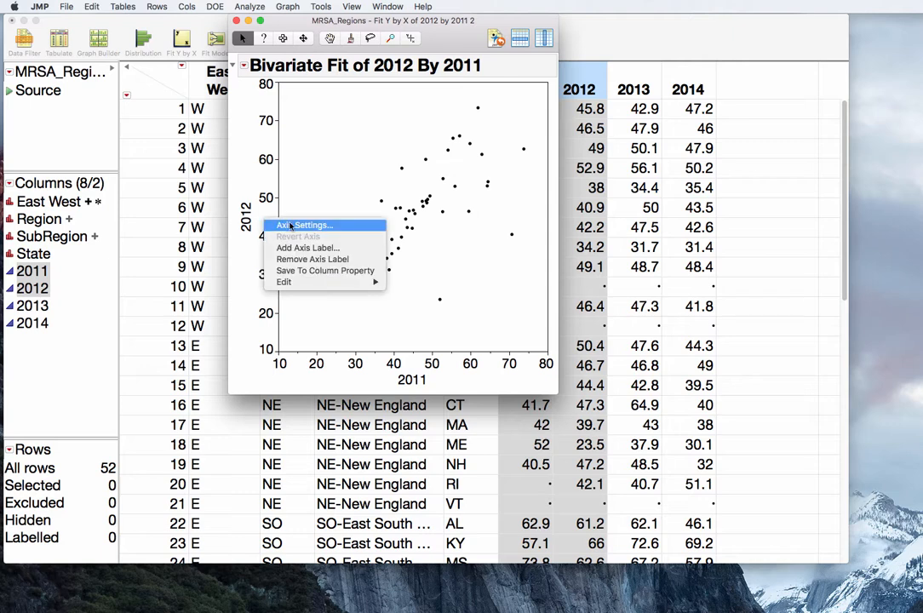
click(290, 225)
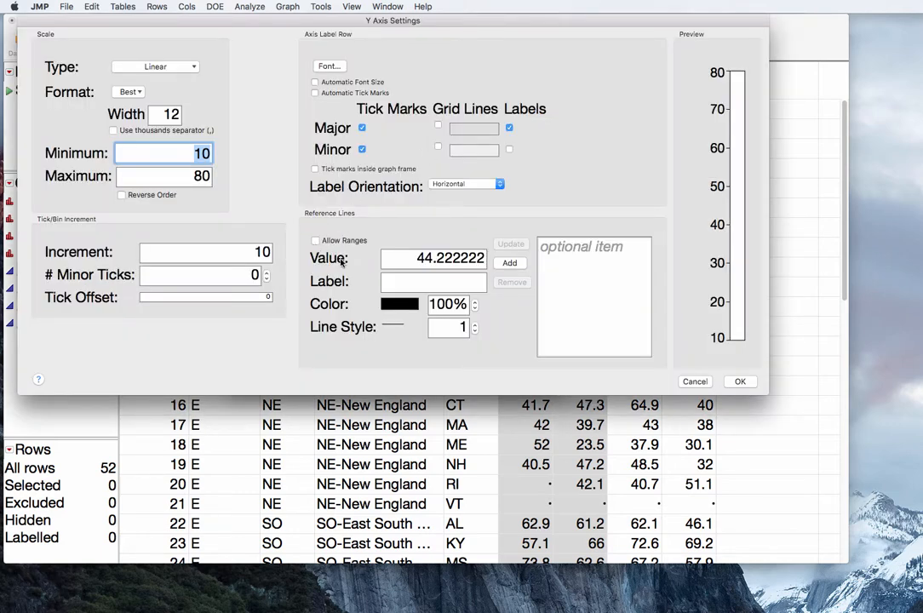
click(244, 7)
click(262, 20)
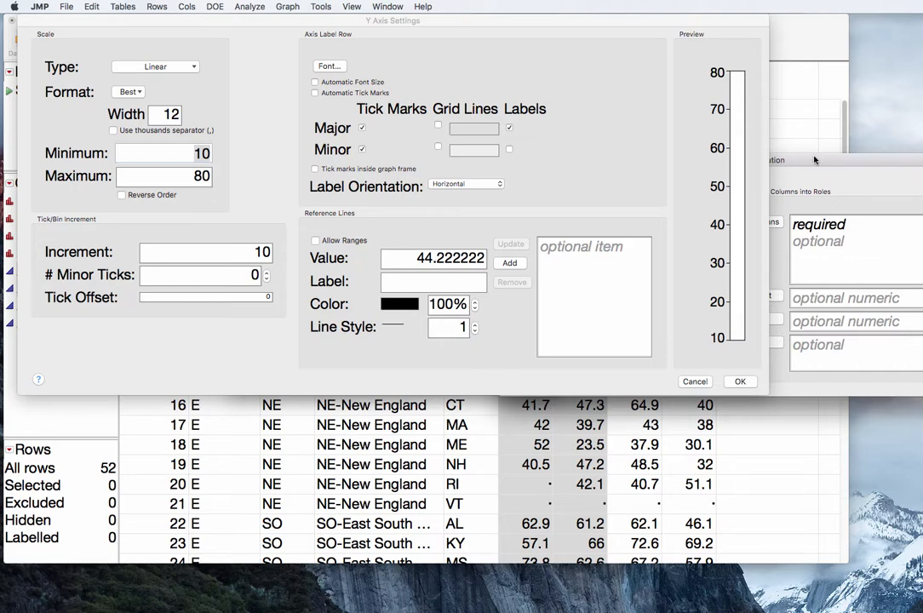
drag(814, 157, 502, 395)
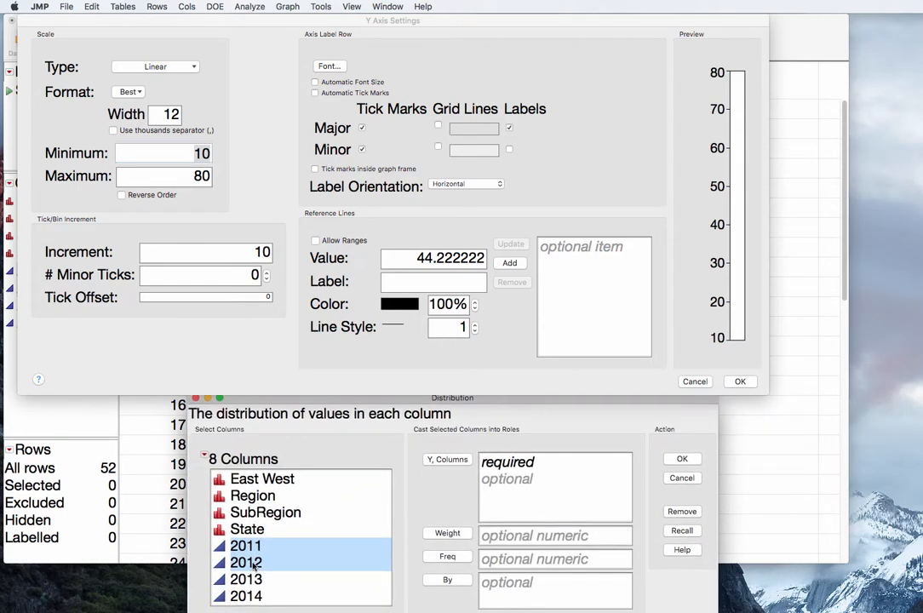
click(694, 382)
click(315, 563)
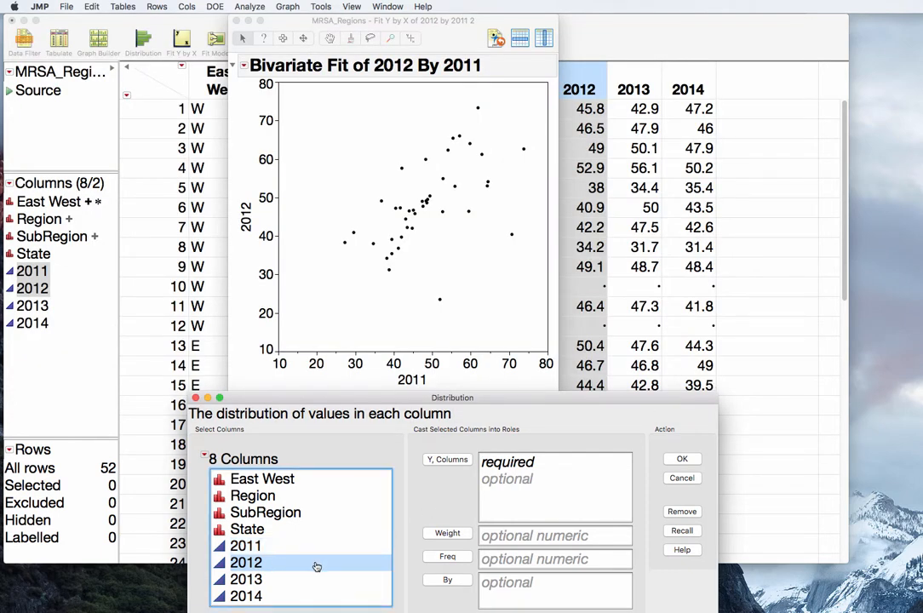
click(447, 459)
click(691, 461)
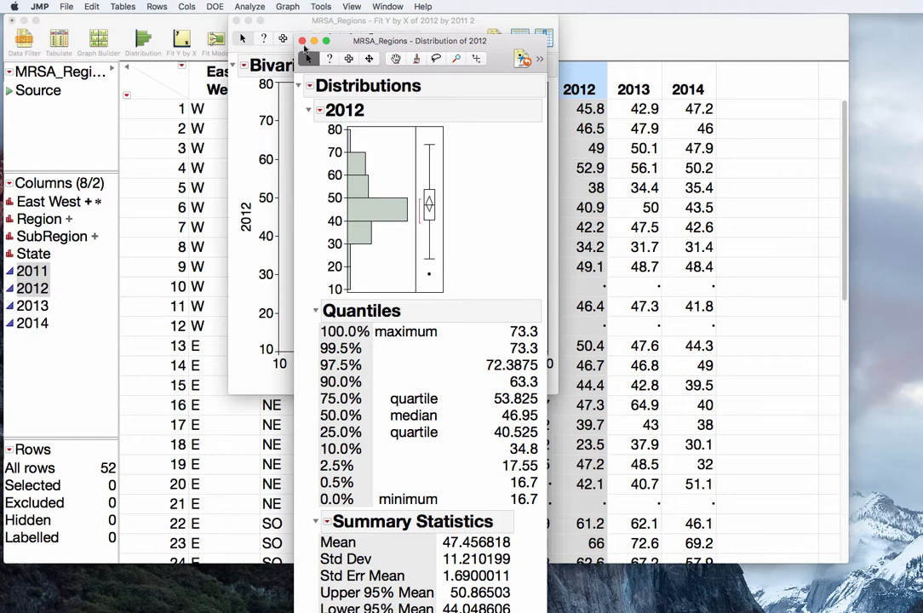
click(302, 42)
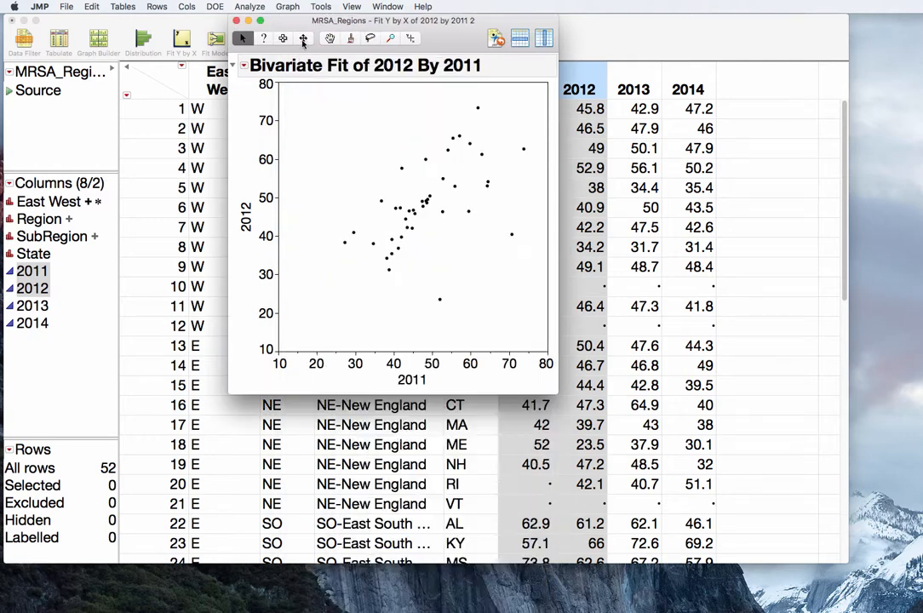
Step: Add a reference line at 47.57 to the scatterplot's Y axis
right_click(274, 205)
click(281, 207)
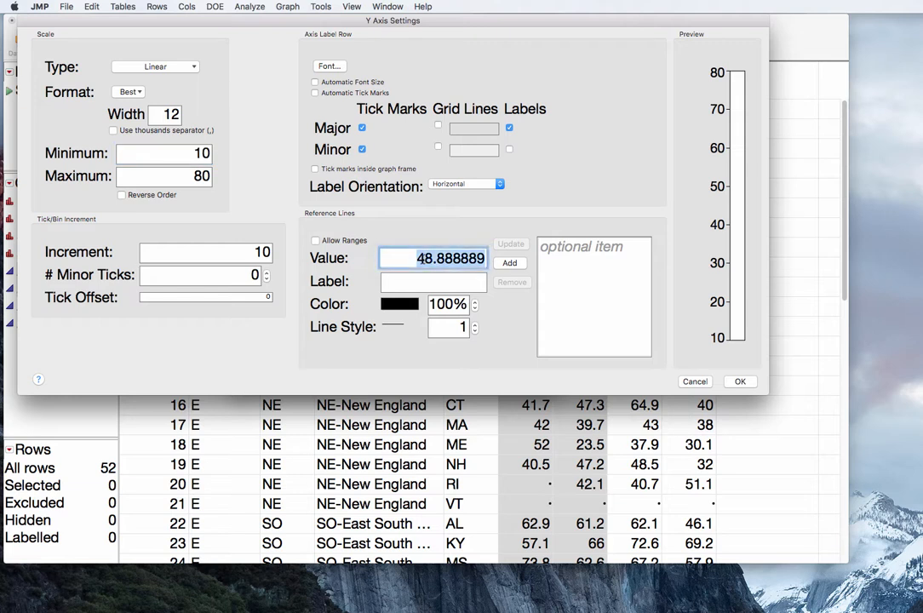
text(47.57)
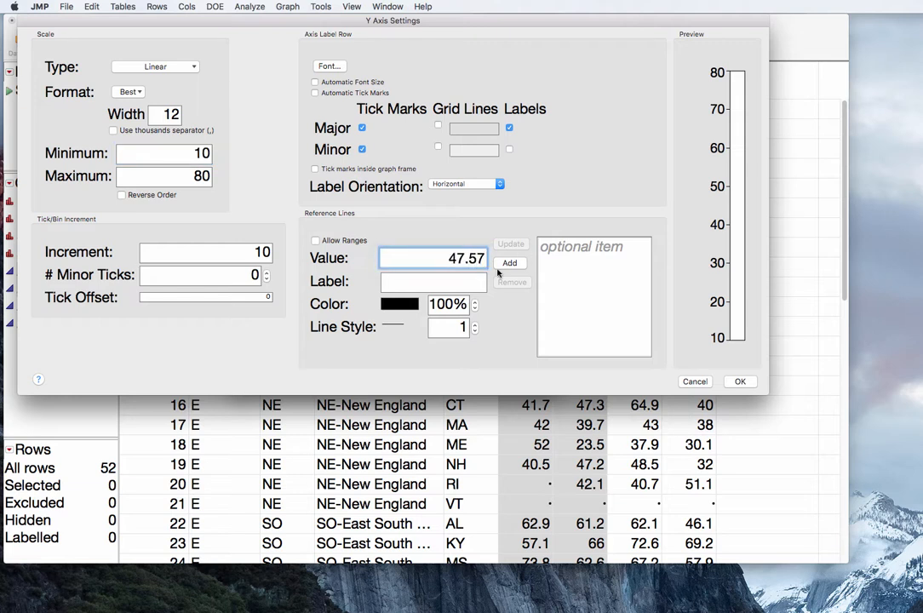
click(509, 263)
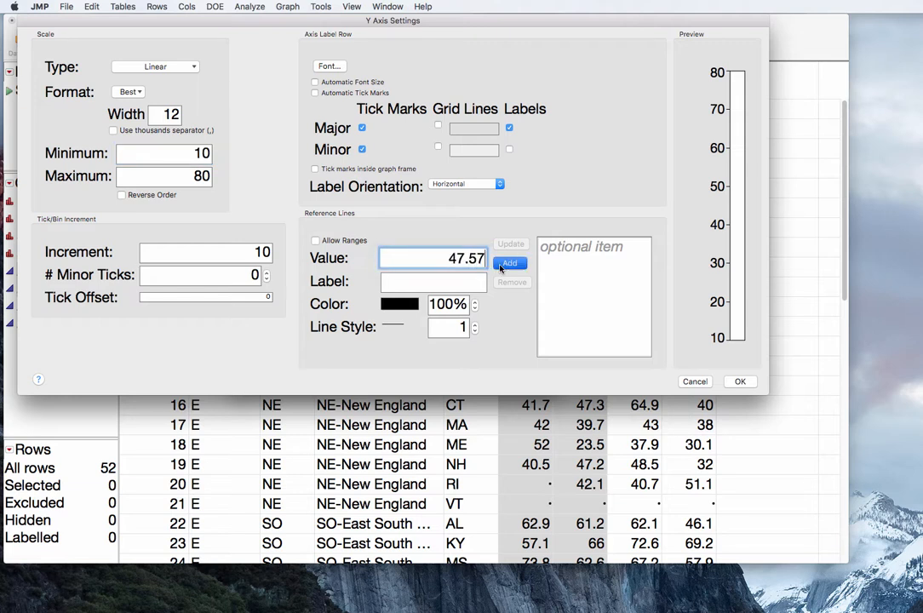
click(739, 381)
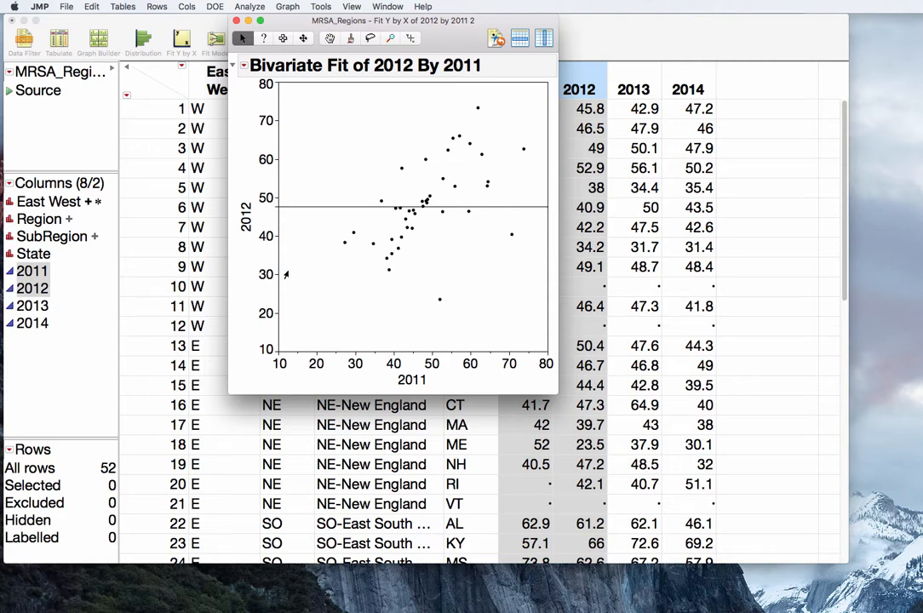
Step: Examine the points around the 2012 reference line, the central cluster, the lowest and highest 2012 points, and the diagonal trend
drag(286, 269, 535, 276)
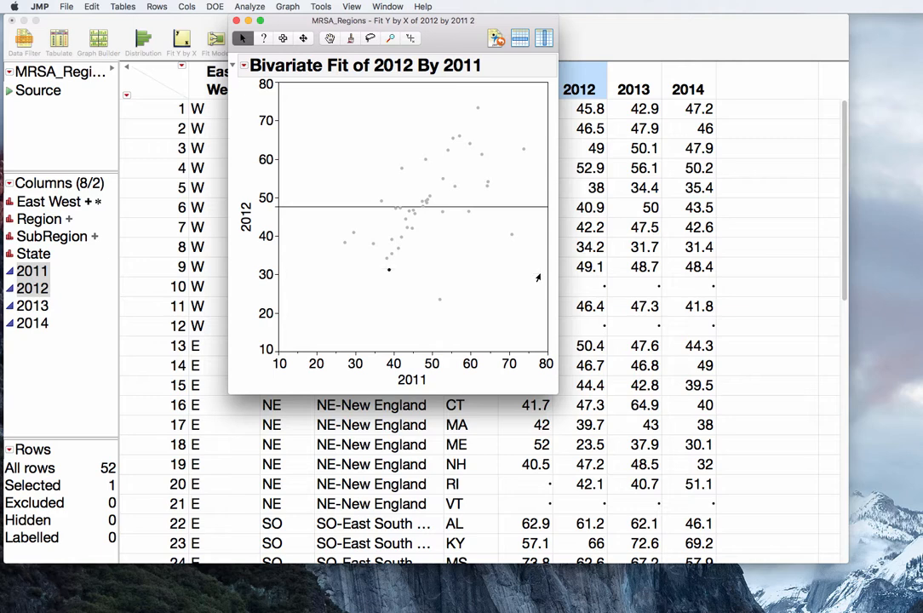
click(347, 298)
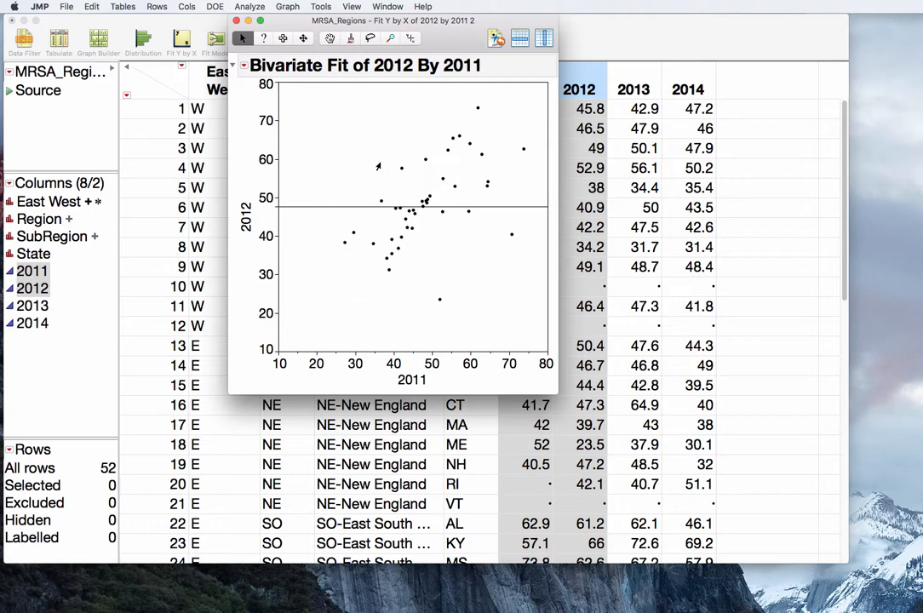
drag(379, 163, 491, 260)
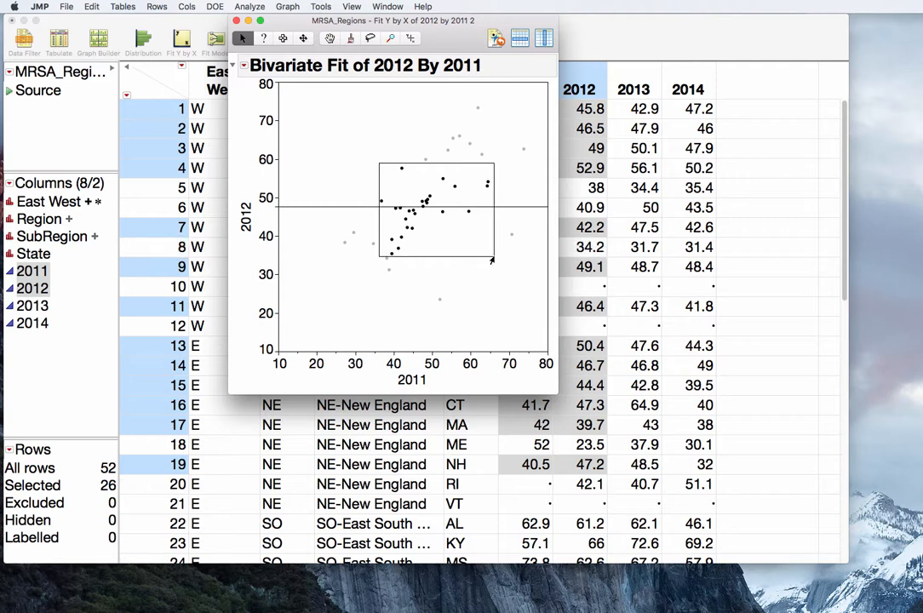
drag(491, 260, 491, 260)
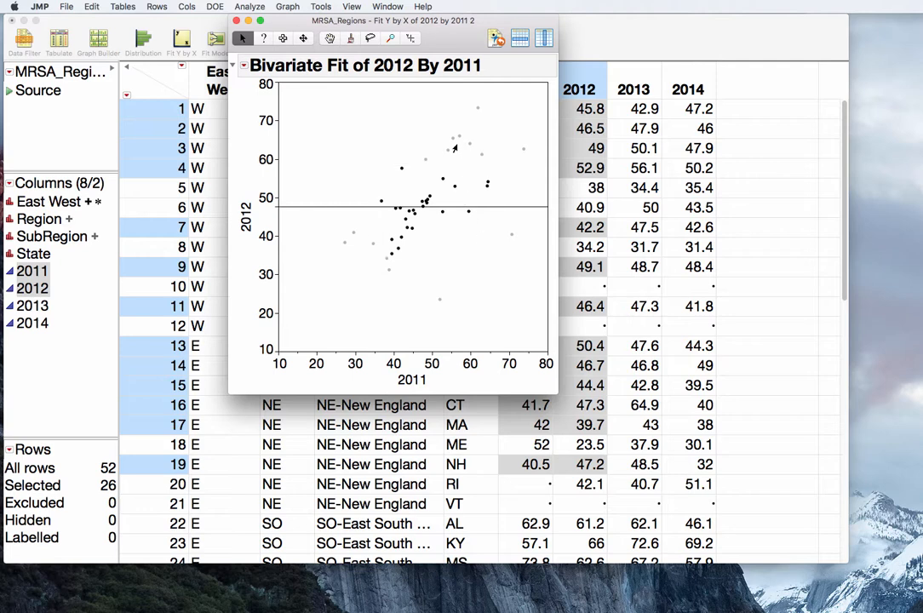
click(438, 301)
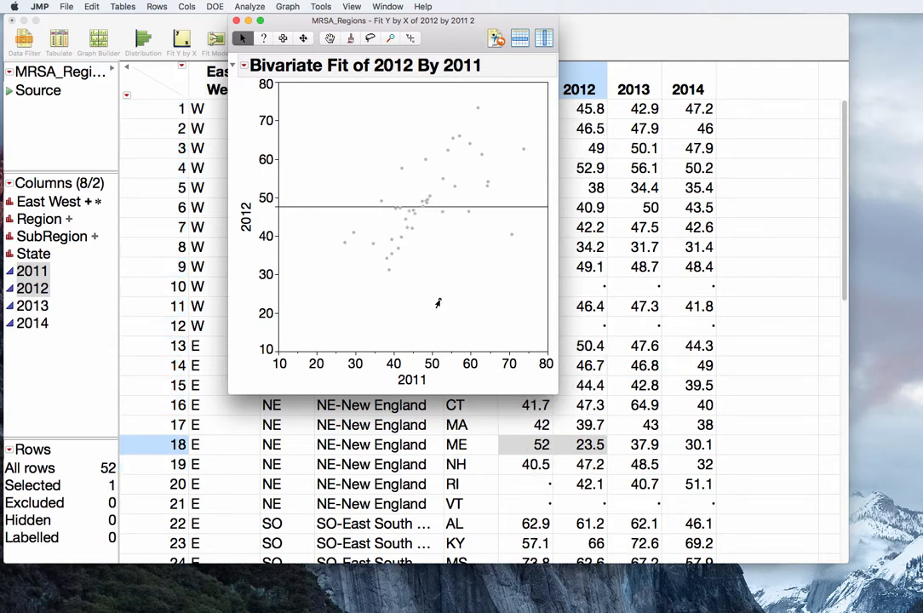
click(476, 112)
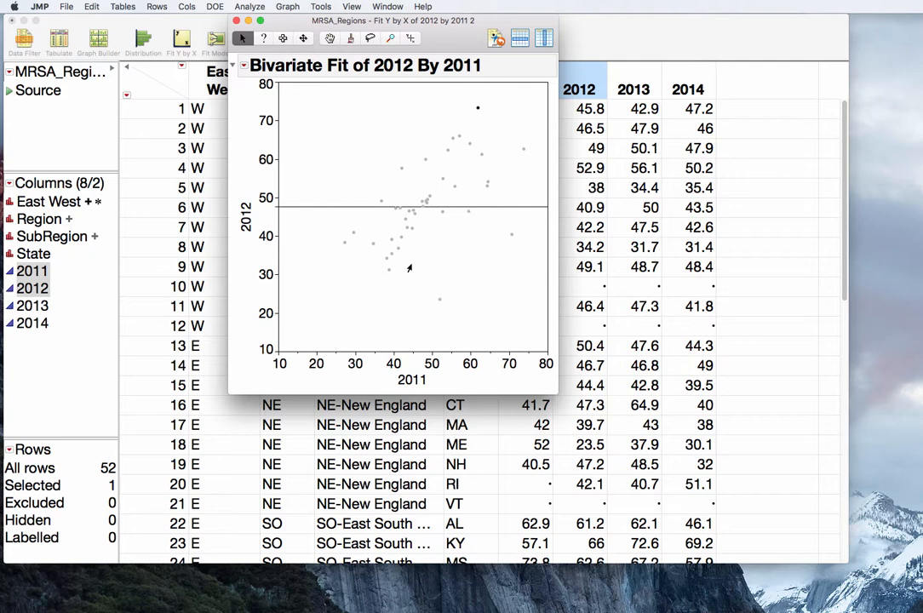
click(349, 284)
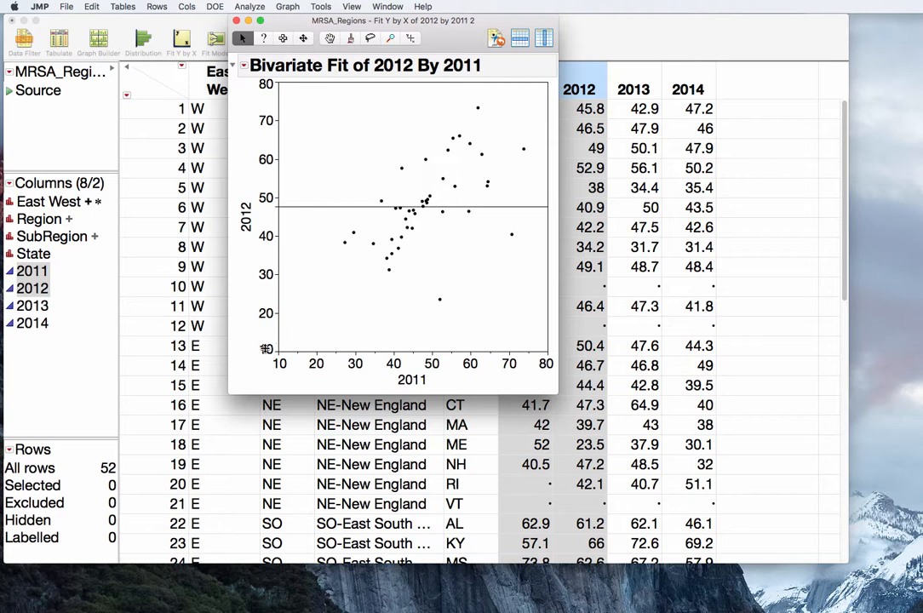
drag(244, 377, 511, 108)
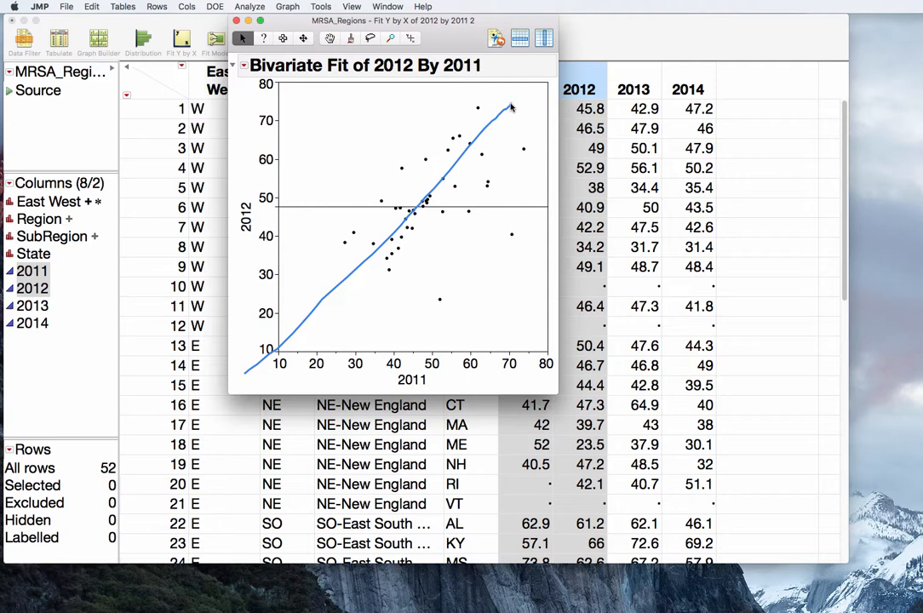
drag(511, 107, 511, 108)
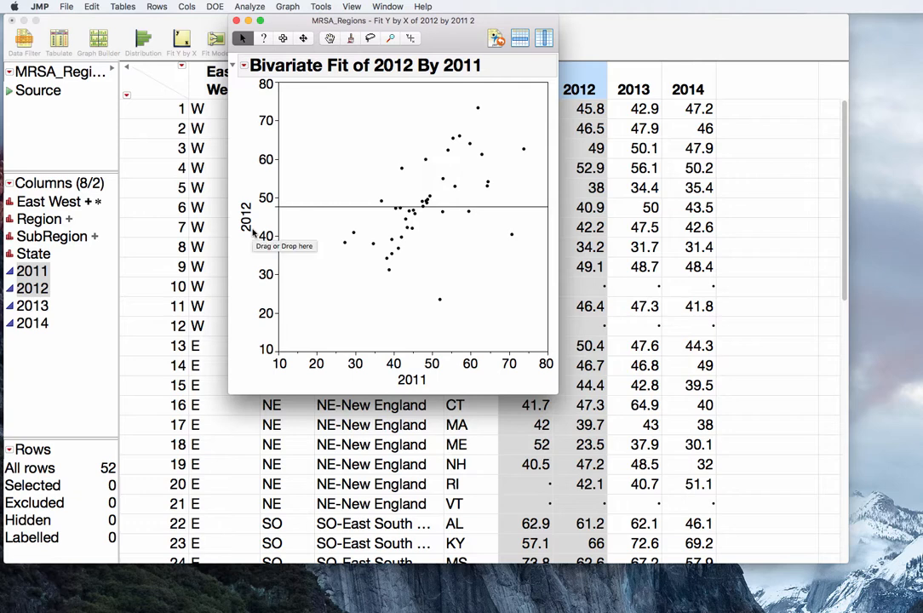
Step: Add a 0.95 density ellipse to the bivariate scatterplot
click(244, 69)
mouse_move(276, 190)
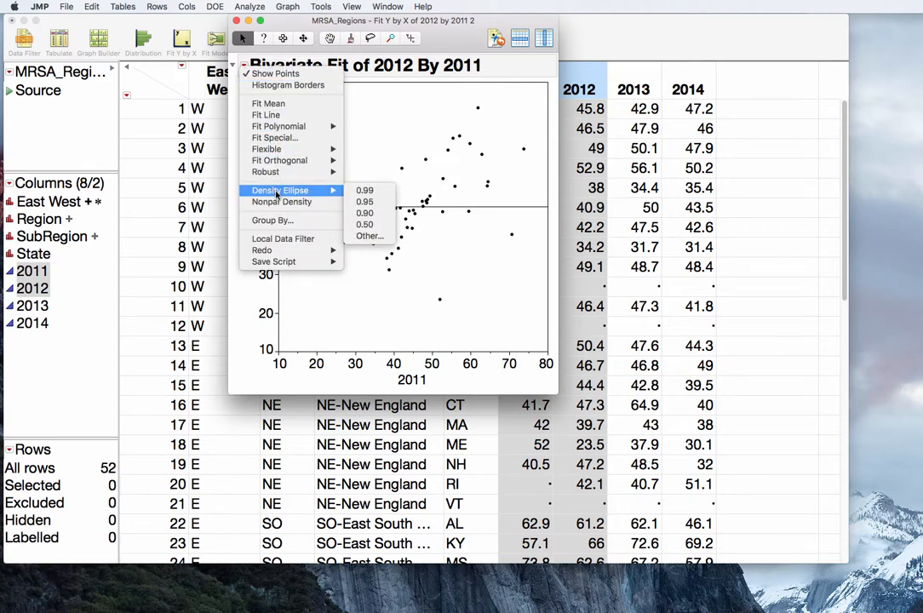
click(374, 203)
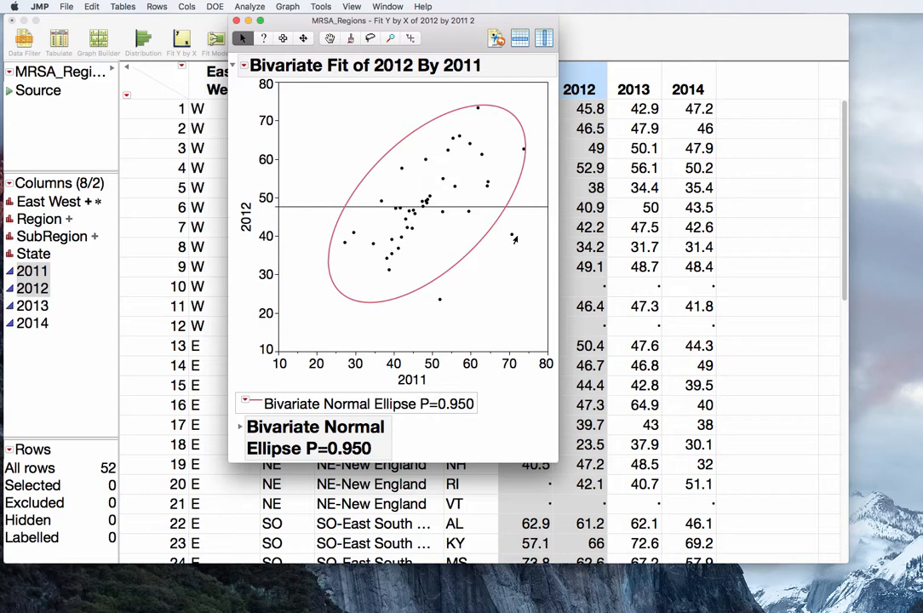
Step: Review the density ellipse's mean, standard deviation and correlation table, and remove the ellipse from the scatterplot
click(240, 426)
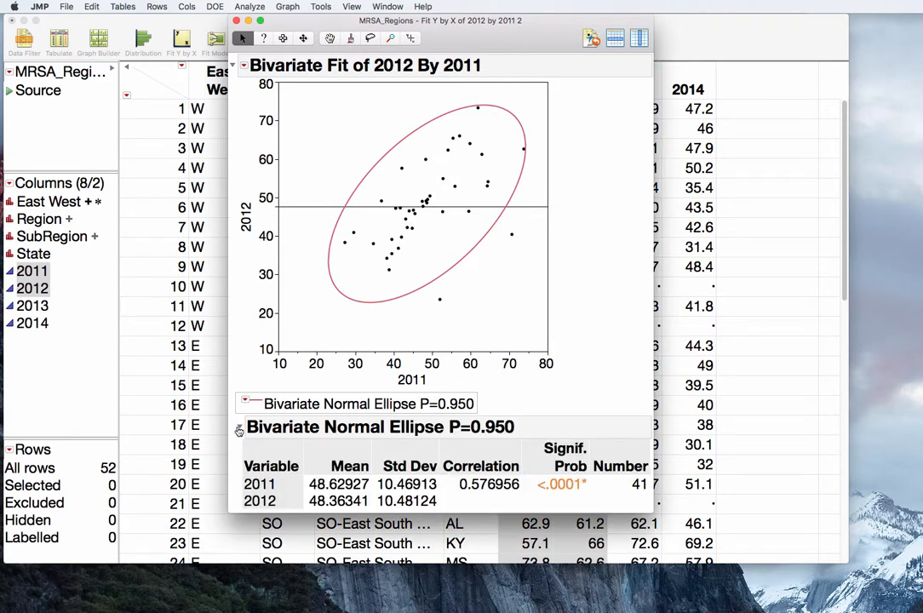
mouse_move(625, 495)
mouse_down()
mouse_move(648, 494)
mouse_move(625, 476)
mouse_move(634, 501)
mouse_move(652, 484)
mouse_move(632, 475)
mouse_move(634, 502)
mouse_up()
click(239, 429)
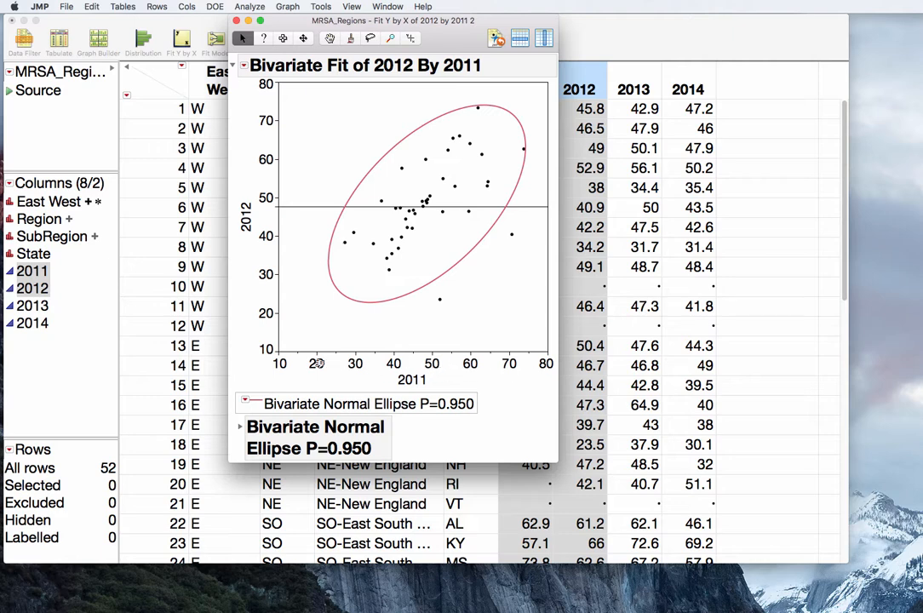
click(246, 403)
click(276, 547)
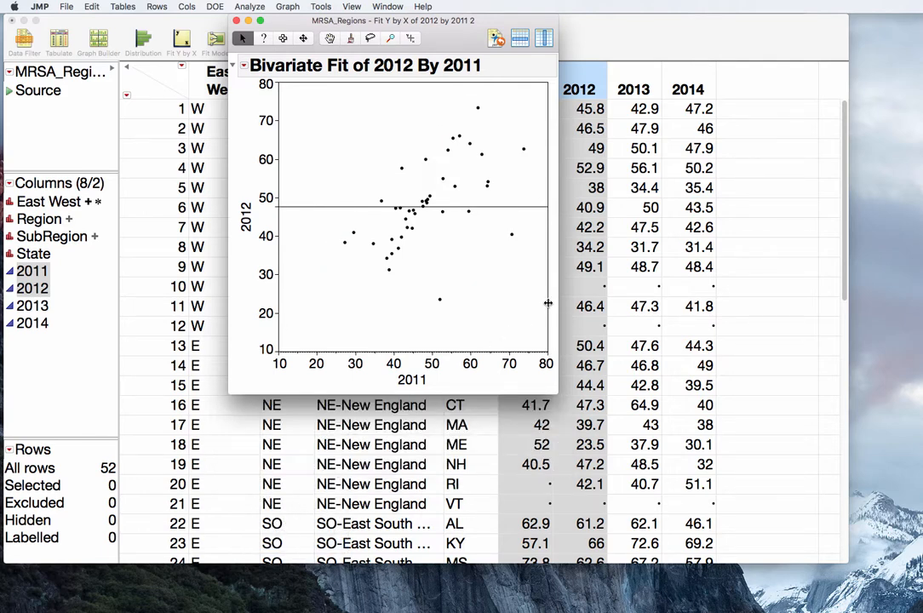
Step: Stretch the scatterplot into a wide, short frame and set its Y axis range to a minimum of 0 and a maximum of 100
drag(616, 306, 716, 314)
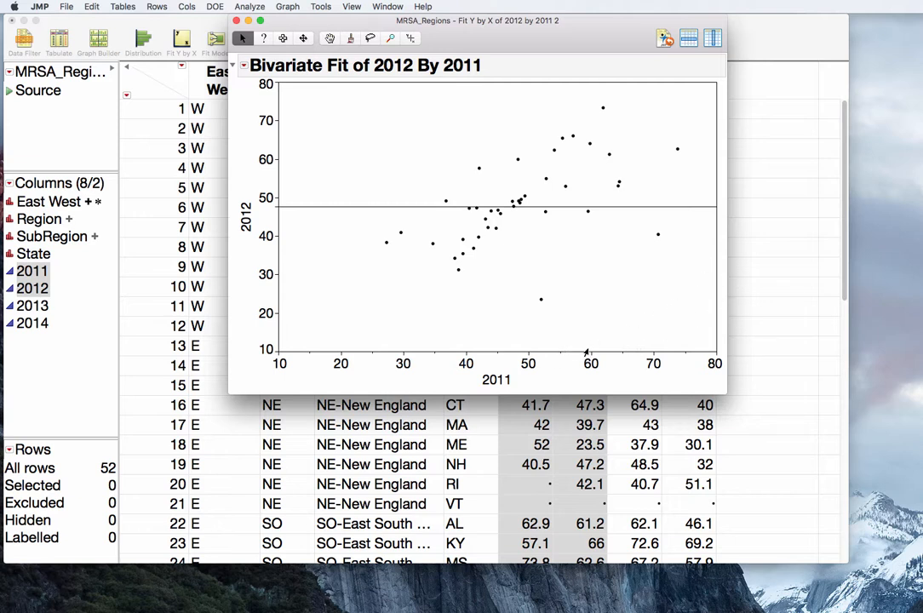
drag(587, 351, 586, 228)
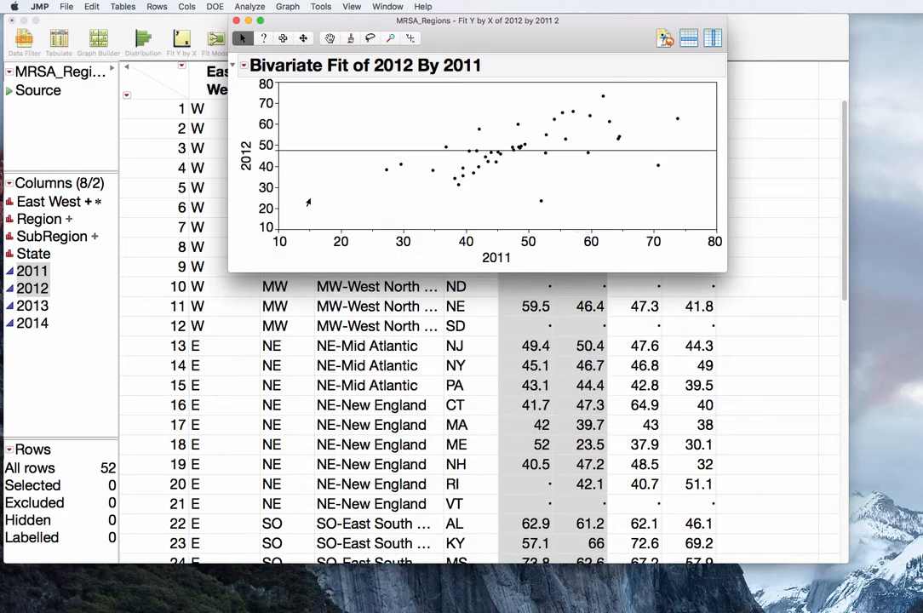
right_click(268, 163)
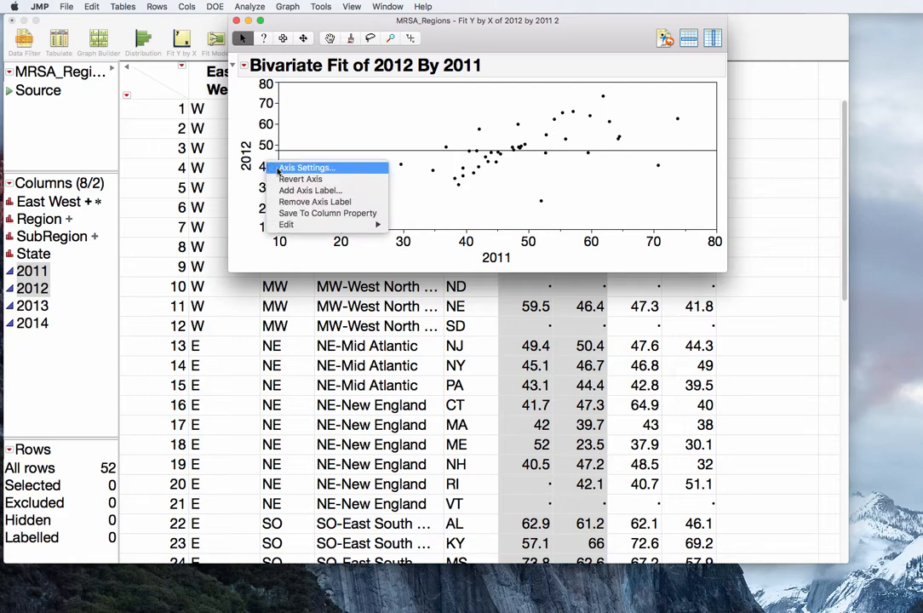
click(278, 169)
text(0)
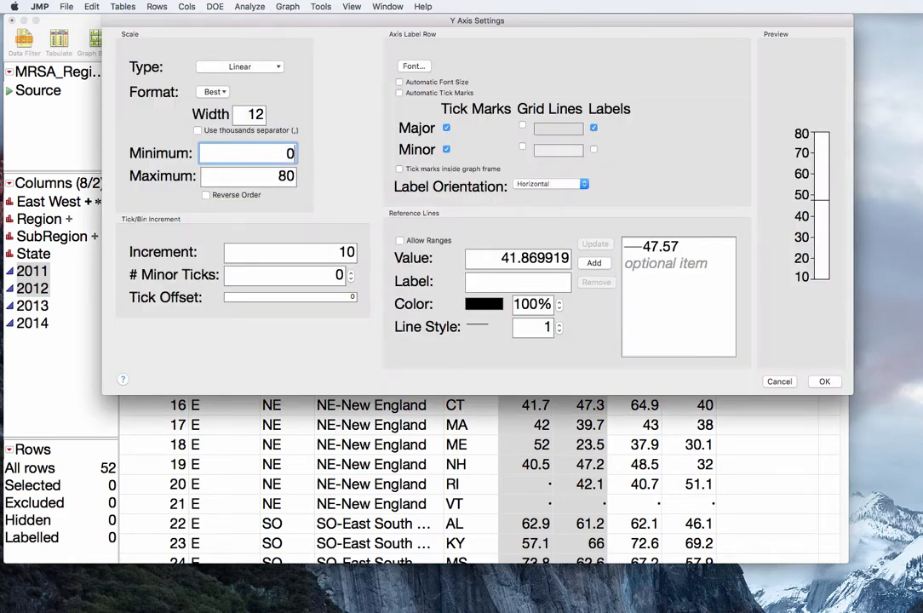
key(Tab)
text(100)
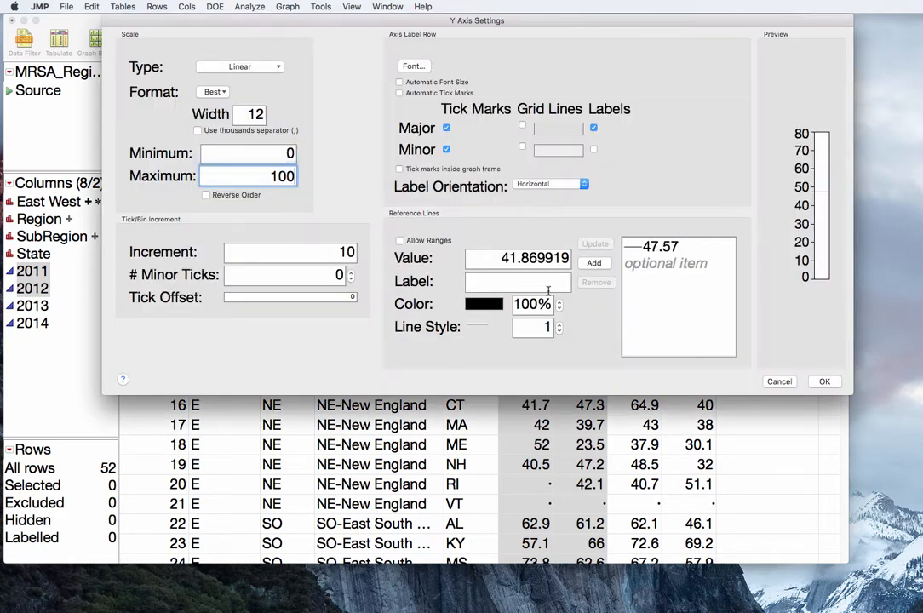
click(823, 382)
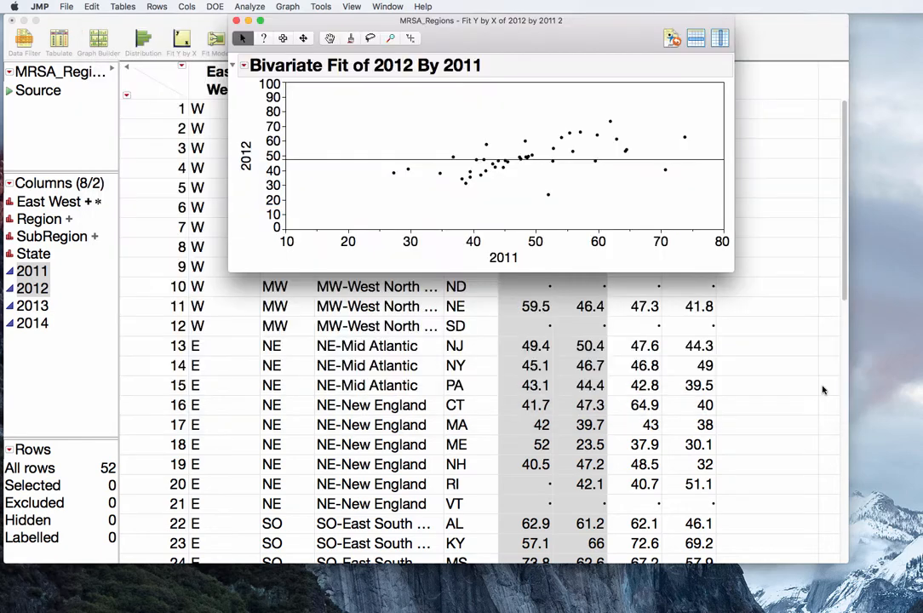
Step: Set the scatterplot's X axis range to a minimum of 20 and a maximum of 70
right_click(478, 243)
click(514, 246)
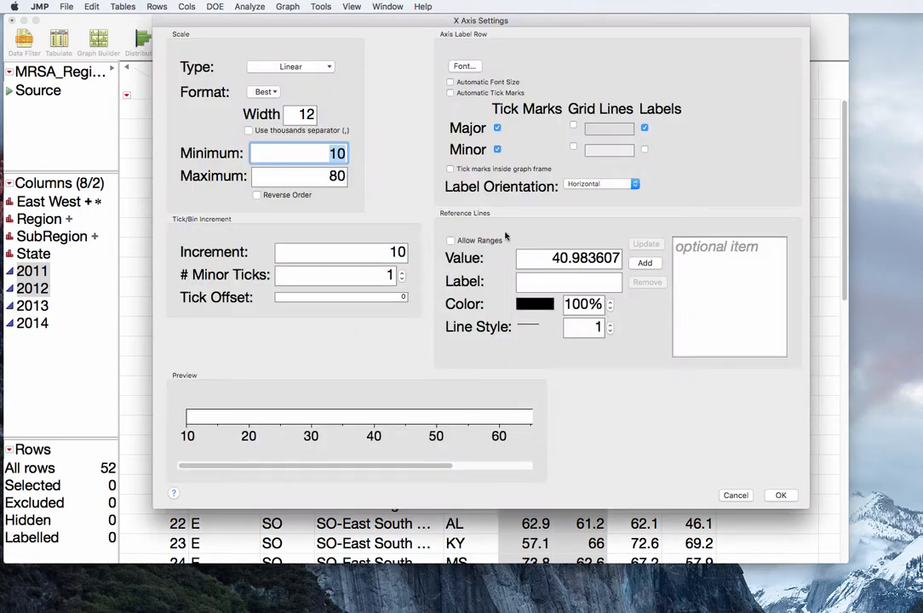
text(20)
key(Tab)
text(70)
click(780, 494)
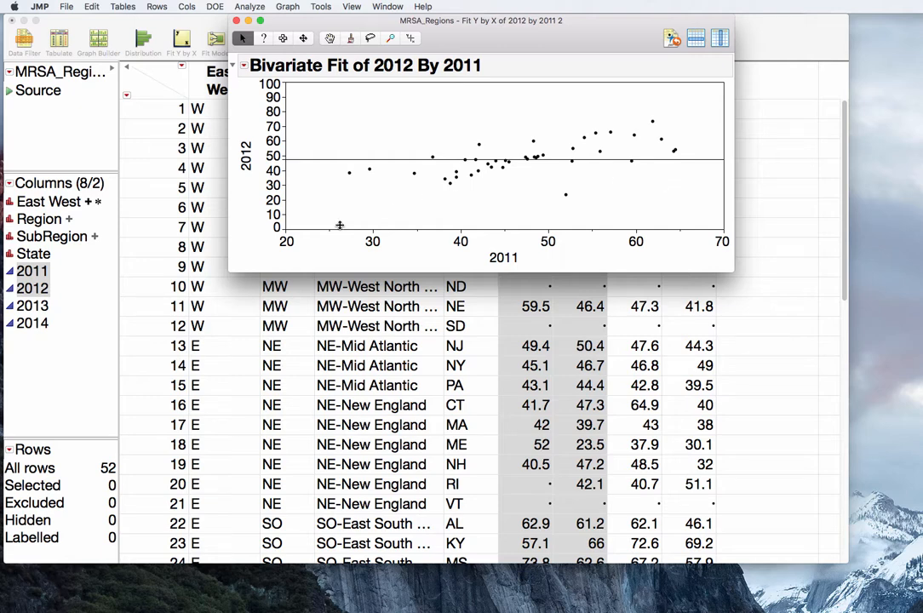
Step: Set the scatterplot's frame size to 450 pixels horizontally and 450 pixels vertically
right_click(359, 133)
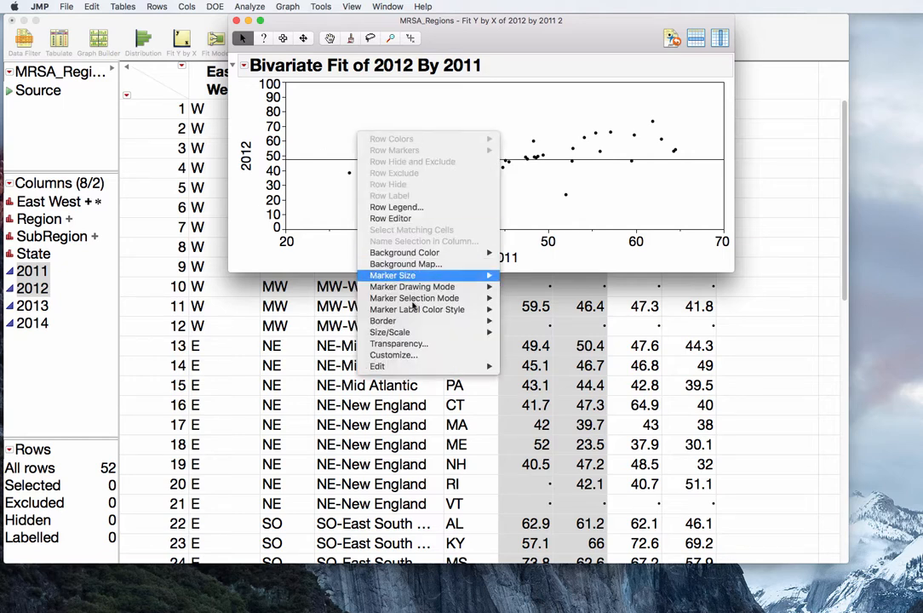
mouse_move(477, 332)
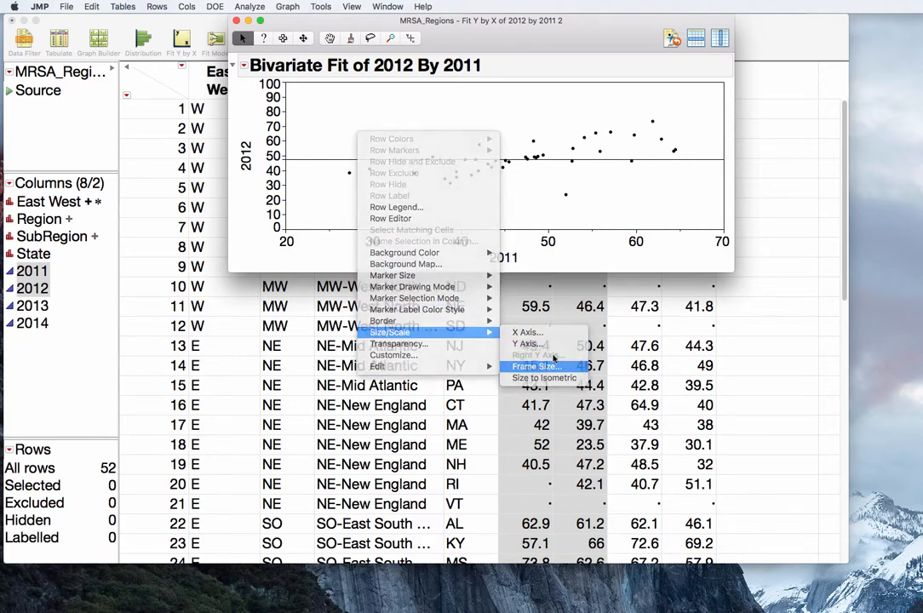
click(545, 367)
text(450)
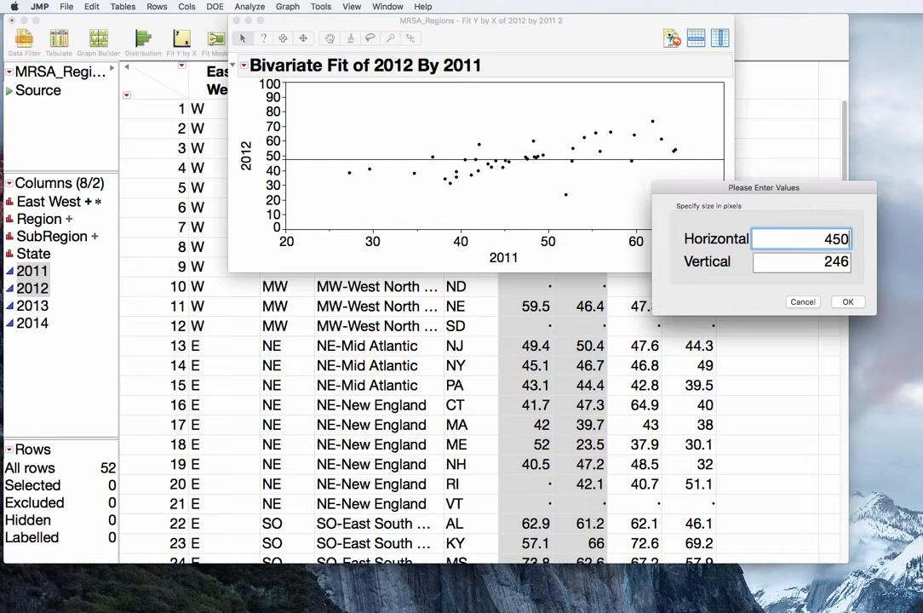
key(Tab)
text(450)
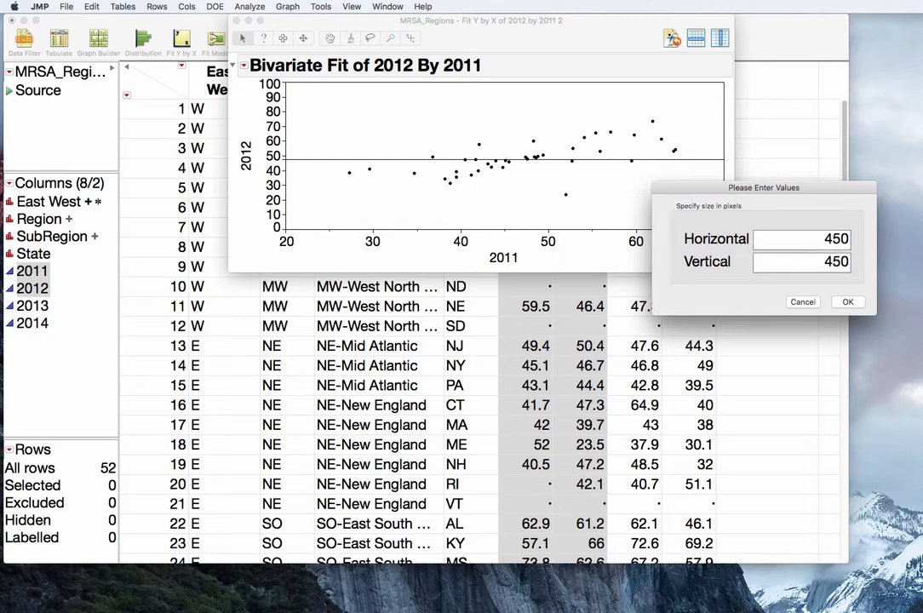
click(847, 302)
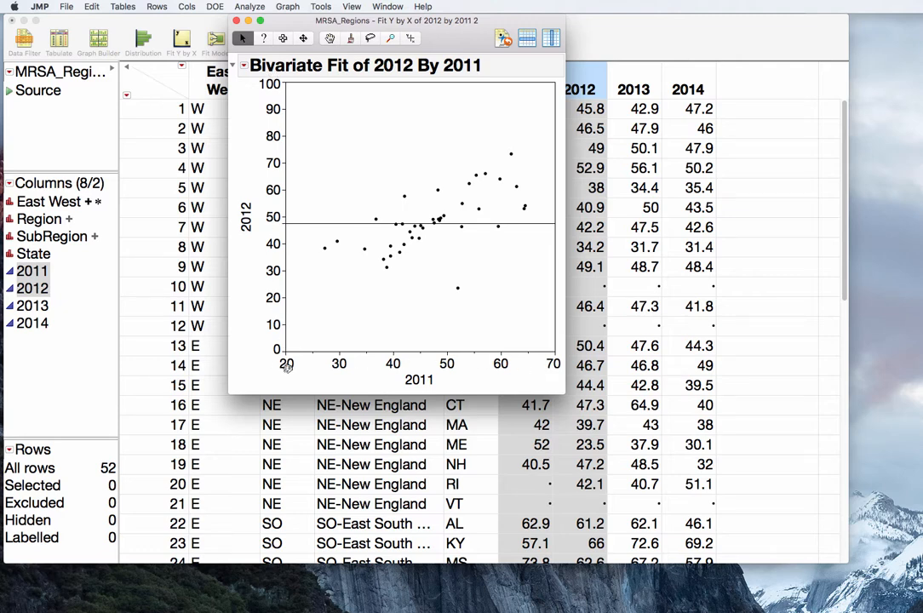
Step: Set the scatterplot's X axis range to a minimum of 0 and a maximum of 100
right_click(357, 368)
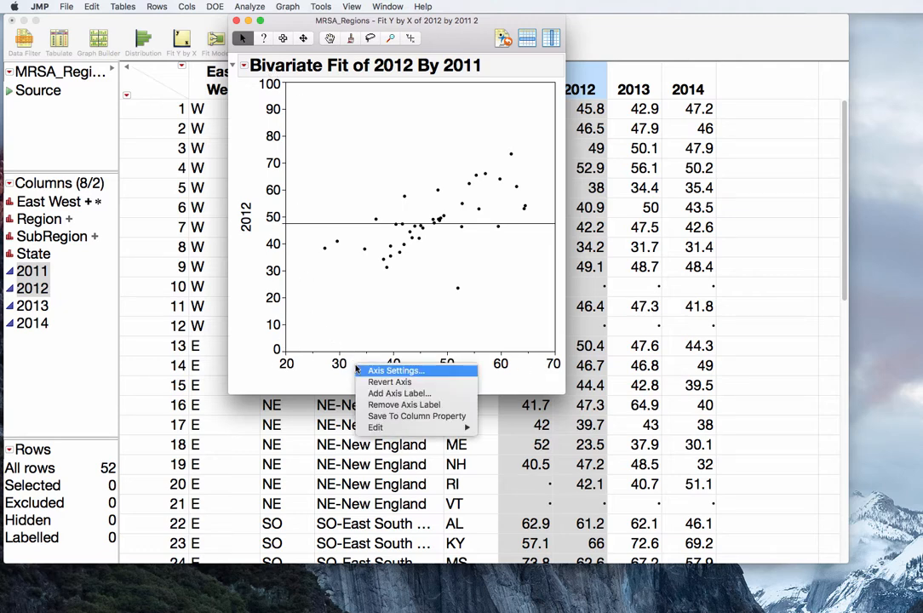
click(396, 370)
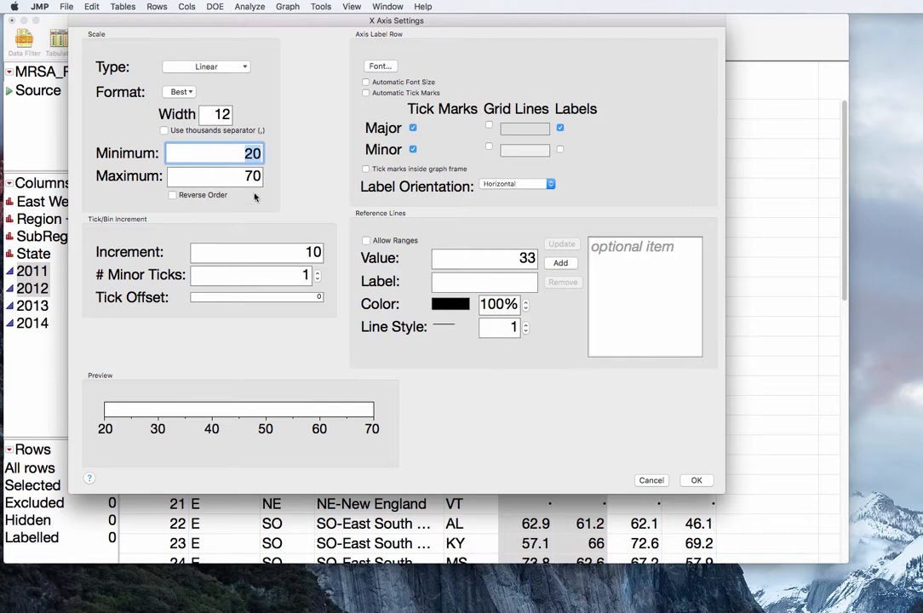
text(0)
key(Tab)
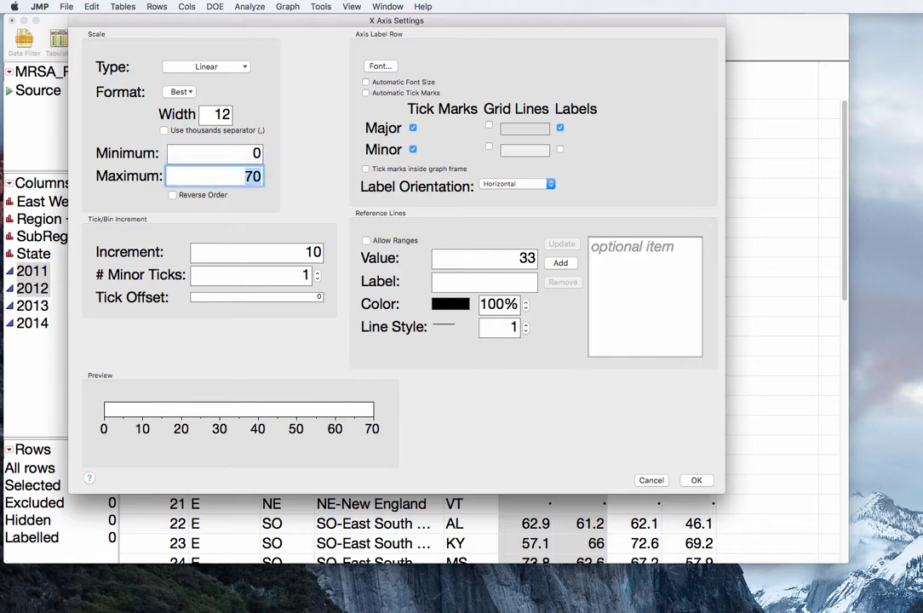
text(100)
click(695, 480)
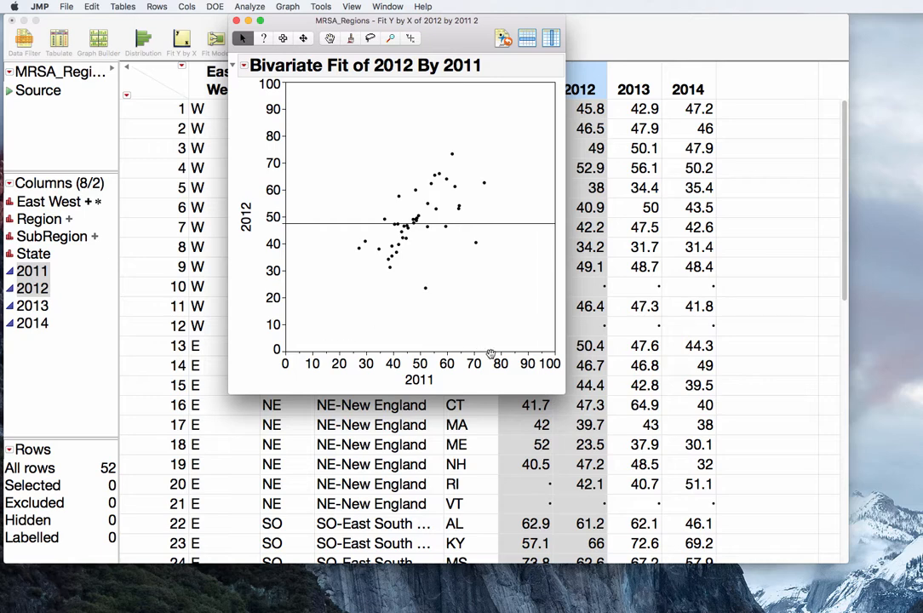